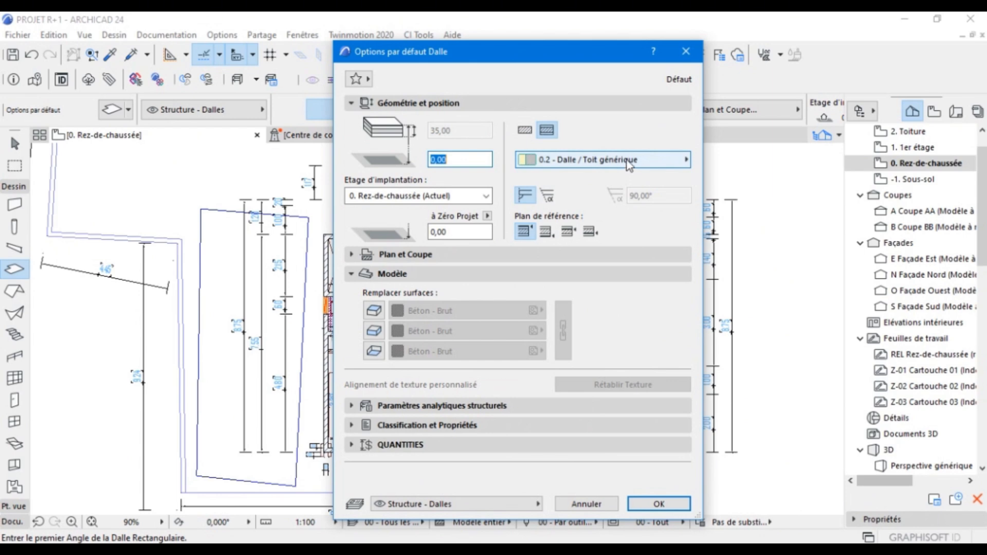
Step: Switch the default slab from a composite to a basic structure and browse the available building materials
{"action": "left_click", "coordinate": [627, 160]}
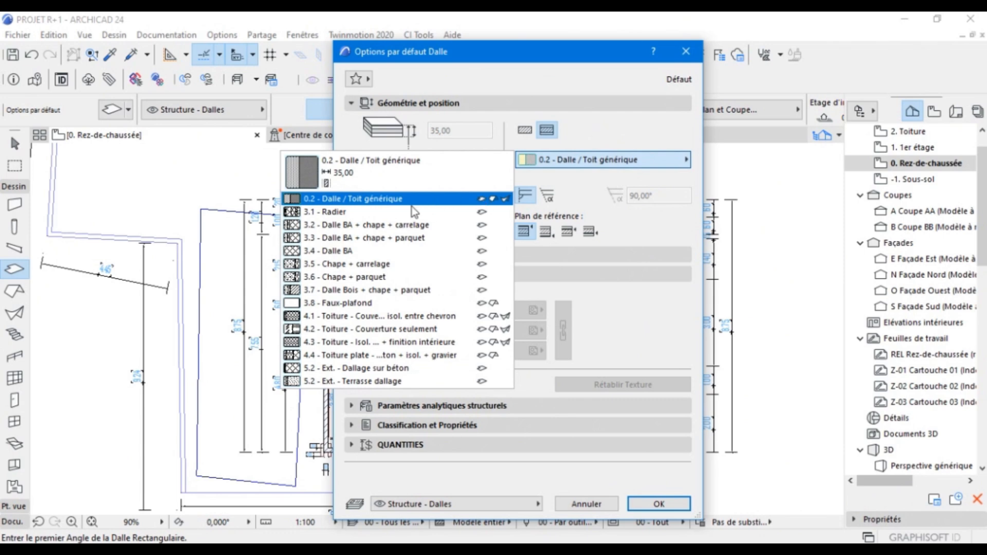
{"action": "left_click", "coordinate": [569, 158]}
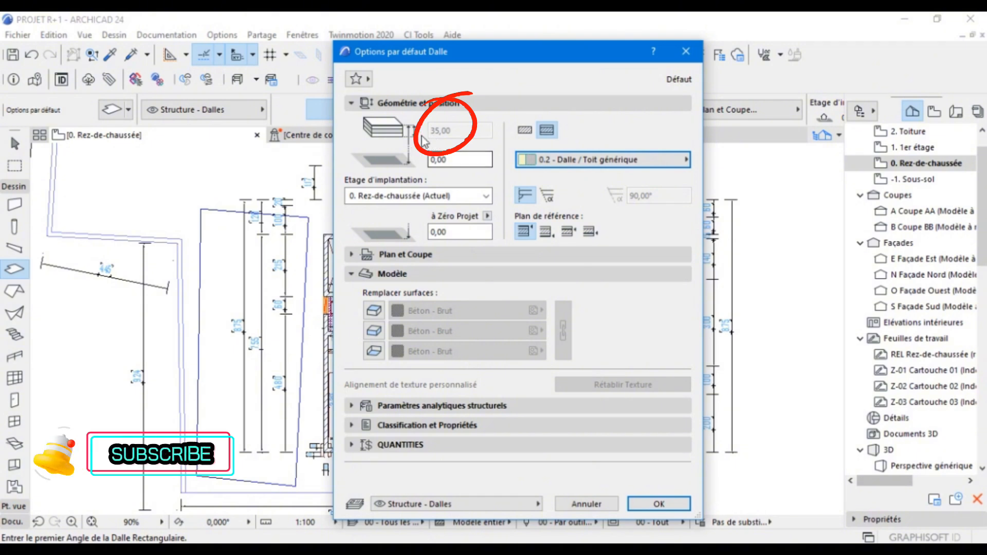
{"action": "left_click", "coordinate": [525, 132]}
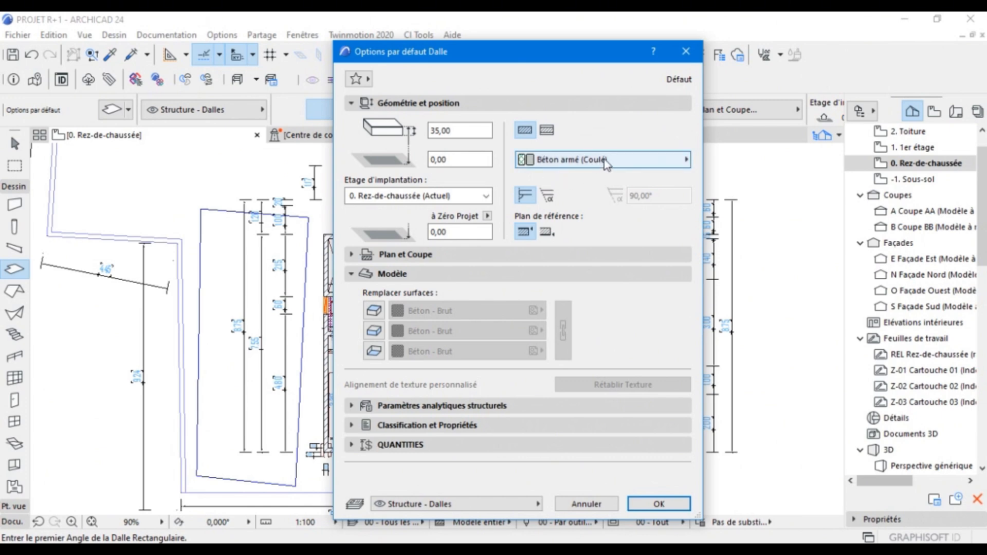
{"action": "left_click", "coordinate": [566, 163]}
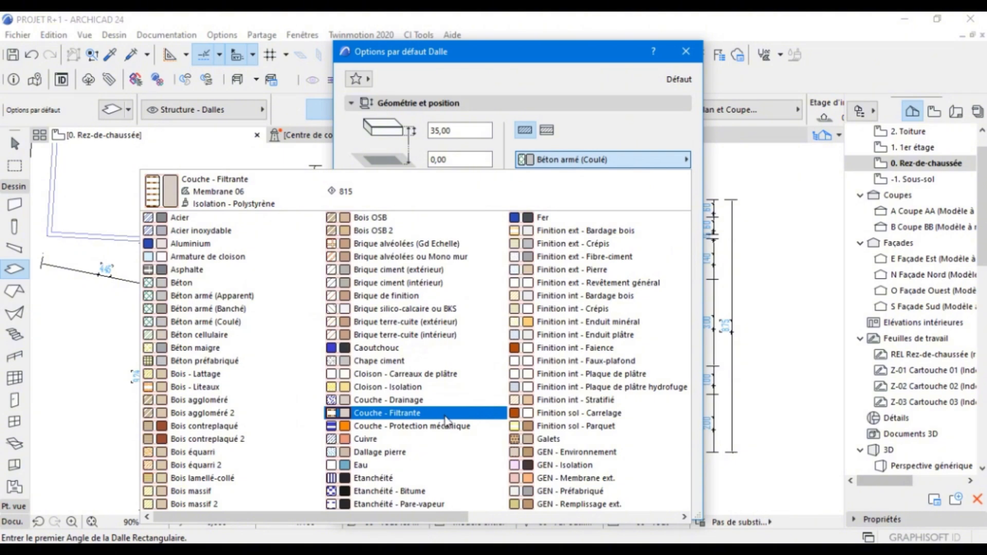
{"action": "scroll", "coordinate": [445, 421], "scroll_direction": "down", "scroll_amount": 4}
{"action": "scroll", "coordinate": [442, 421], "scroll_direction": "up", "scroll_amount": 4}
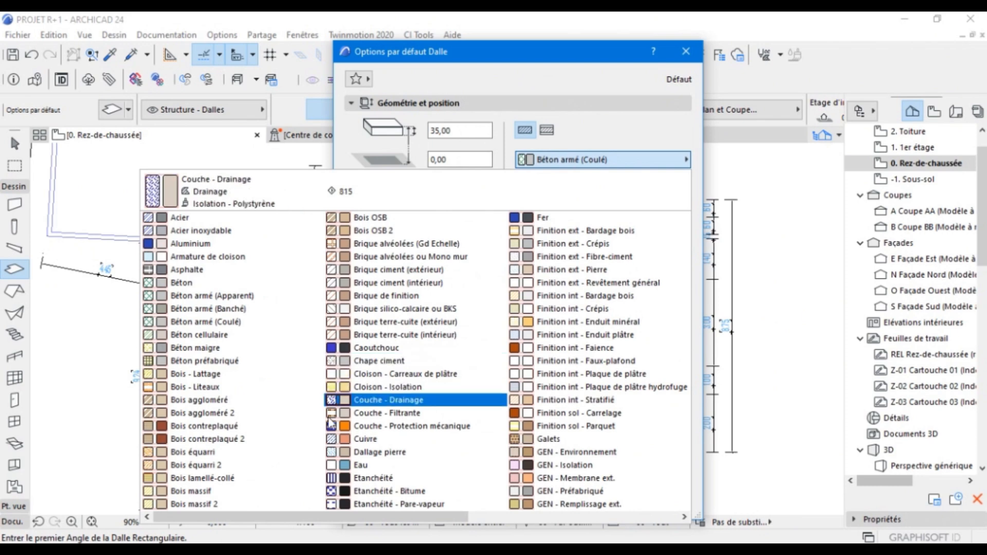
{"action": "left_click", "coordinate": [447, 71]}
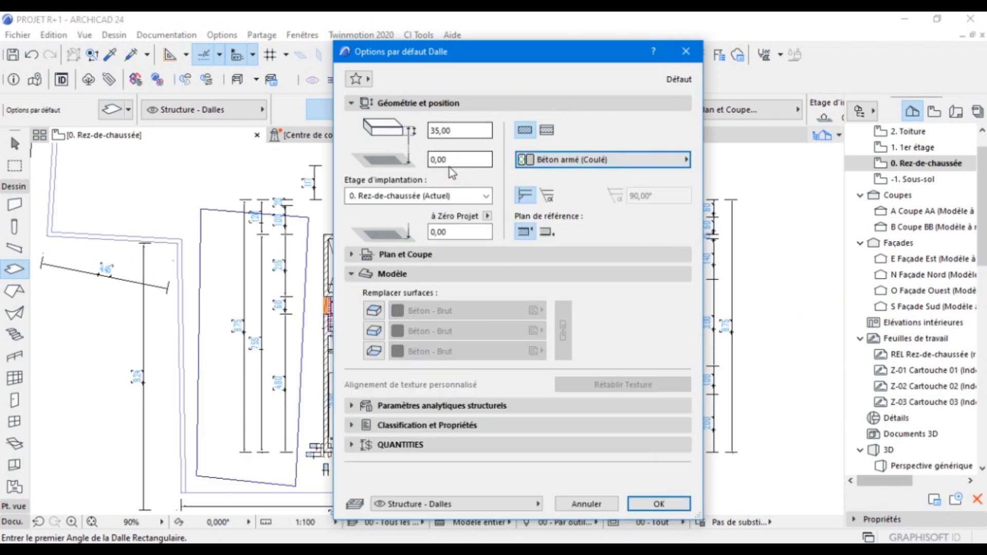
Step: Set the default slab's thickness to 20
{"action": "left_click_drag", "start_coordinate": [465, 134], "coordinate": [390, 147]}
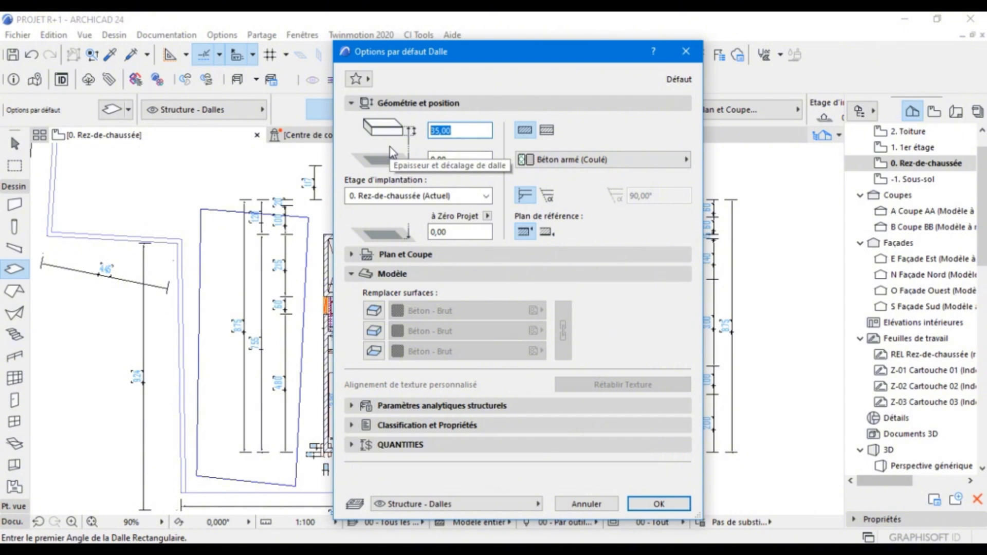
{"action": "type", "text": "20"}
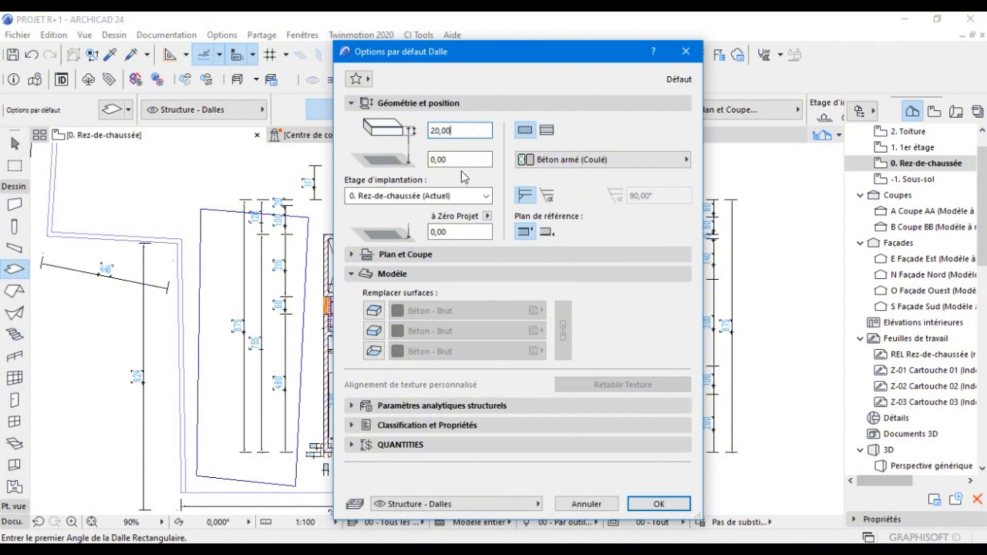
{"action": "left_click", "coordinate": [430, 165]}
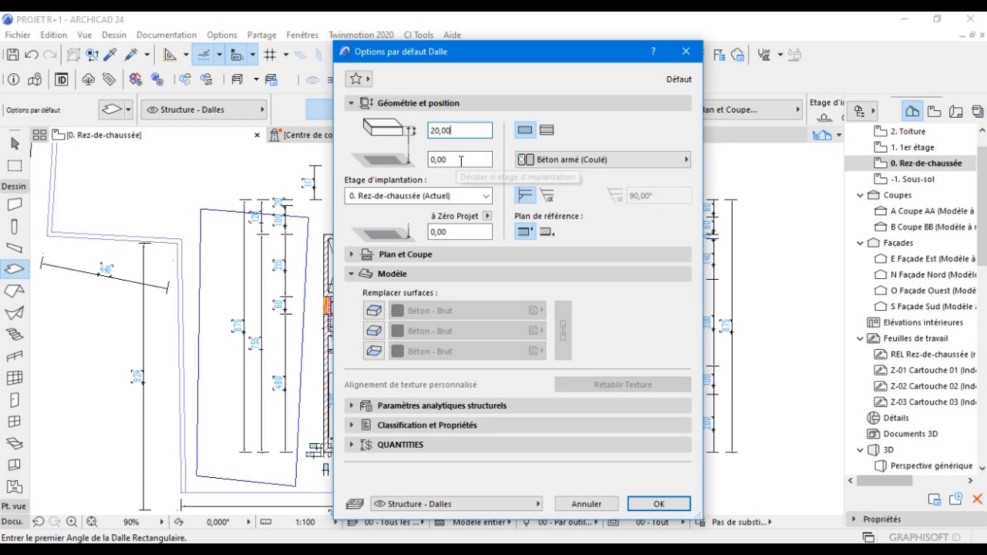
{"action": "left_click_drag", "start_coordinate": [461, 161], "coordinate": [423, 165]}
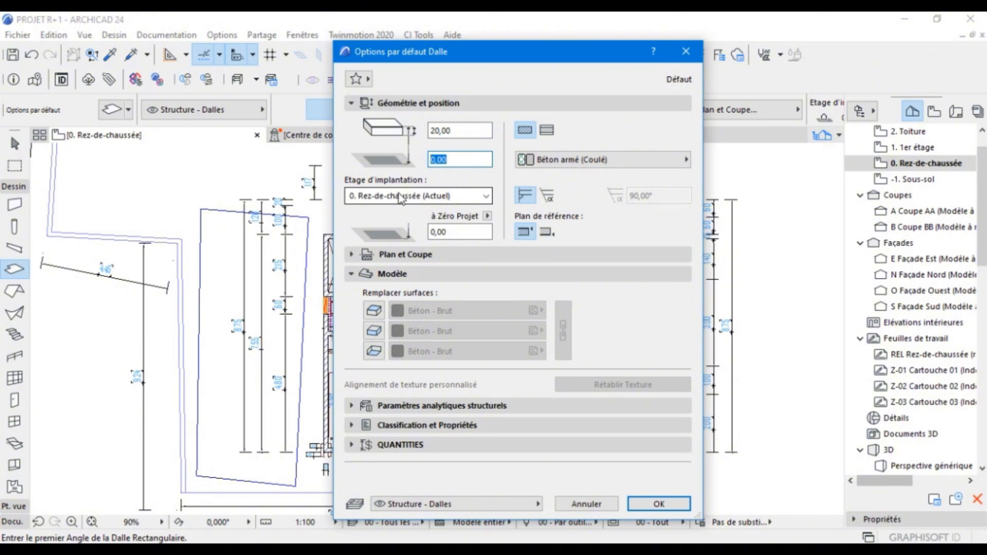
Step: Compare the slab's reference plane options and review its plan and section line and pen settings
{"action": "left_click", "coordinate": [546, 232]}
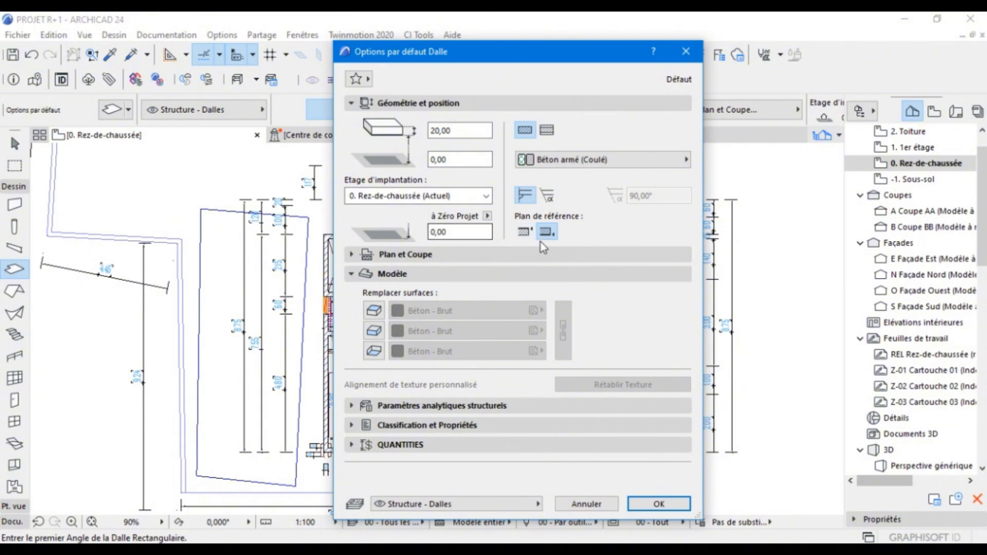
{"action": "left_click", "coordinate": [523, 232]}
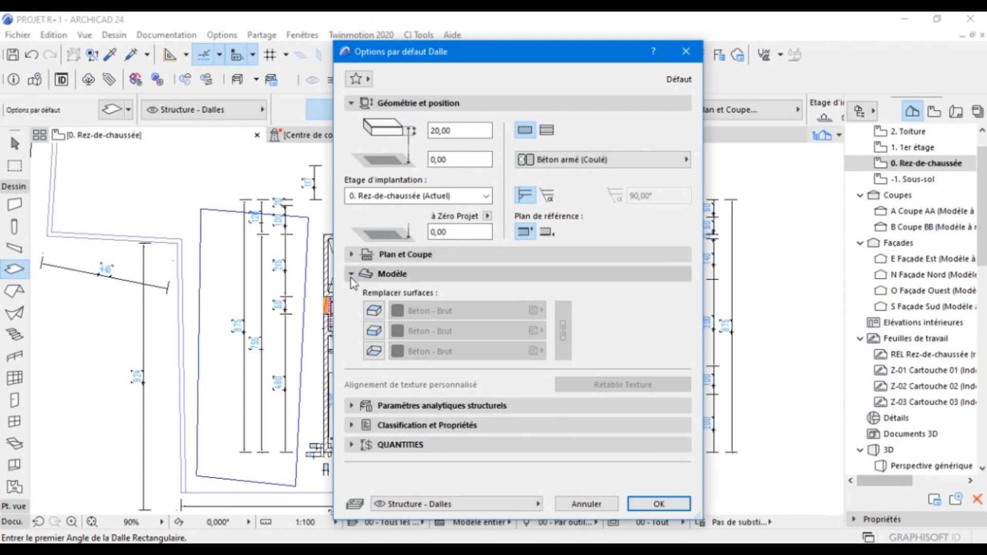
{"action": "left_click", "coordinate": [352, 254]}
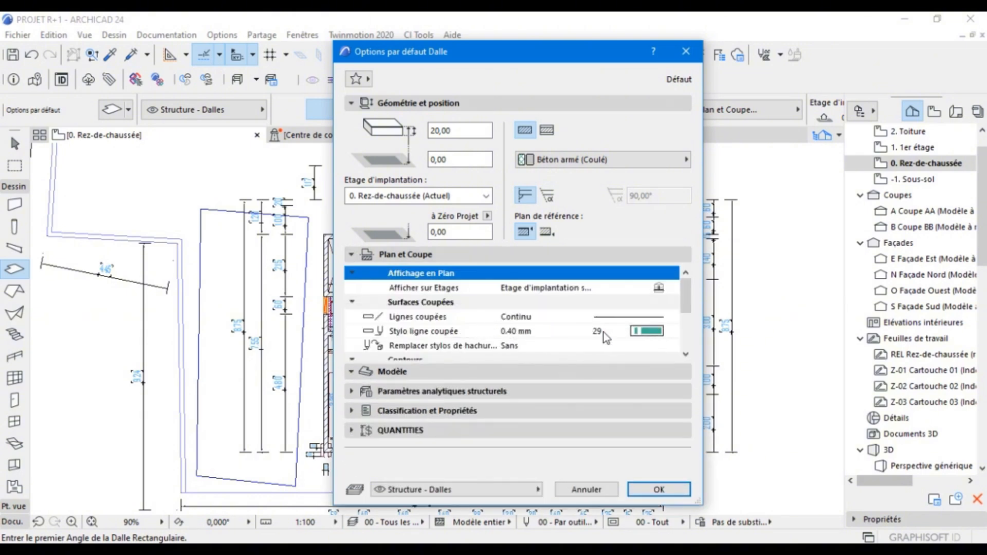
{"action": "scroll", "coordinate": [621, 332], "scroll_direction": "down", "scroll_amount": 3}
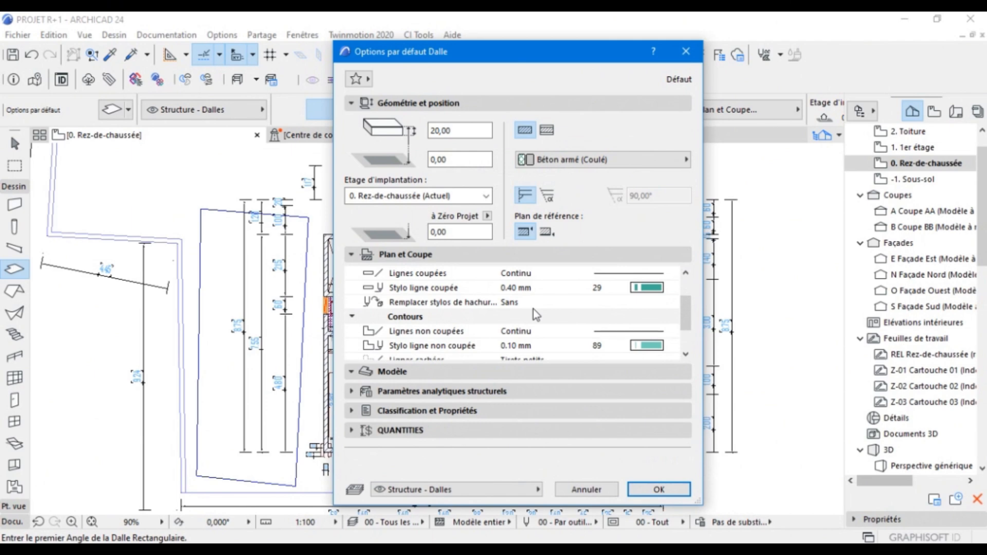
{"action": "scroll", "coordinate": [533, 309], "scroll_direction": "up", "scroll_amount": 3}
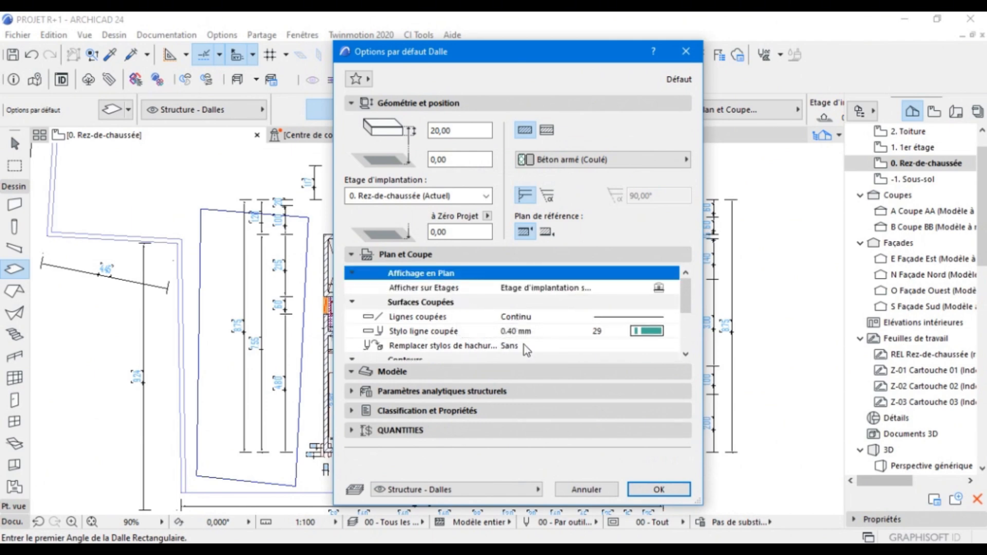
{"action": "scroll", "coordinate": [498, 332], "scroll_direction": "down", "scroll_amount": 4}
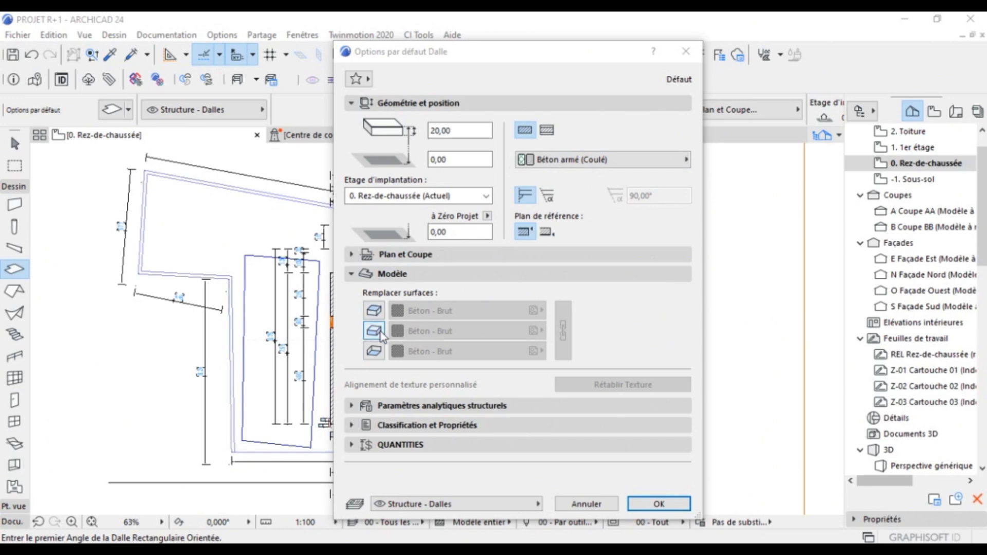
Step: Override the slab's top surface with Carrelage - Anthracite 30x30
{"action": "left_click", "coordinate": [374, 311]}
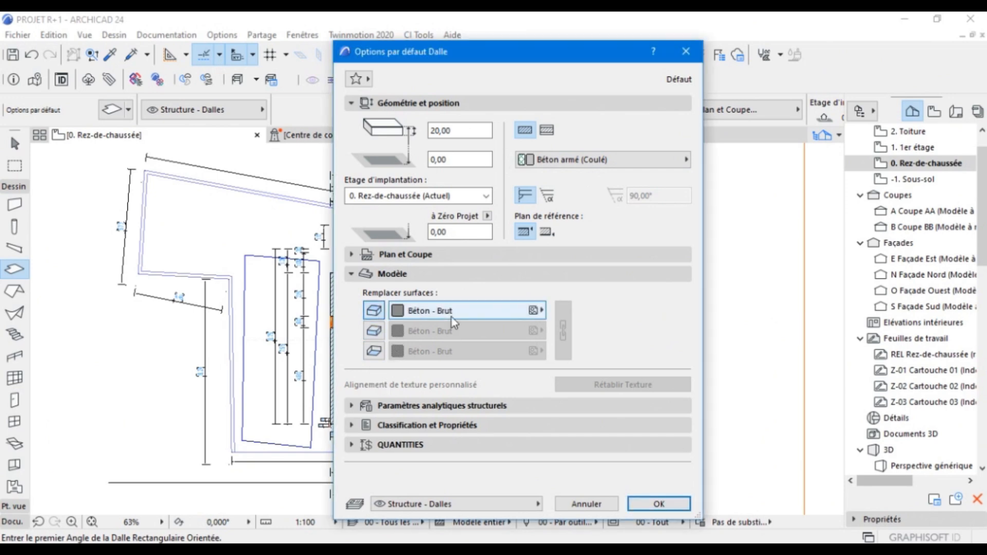
{"action": "left_click", "coordinate": [505, 311]}
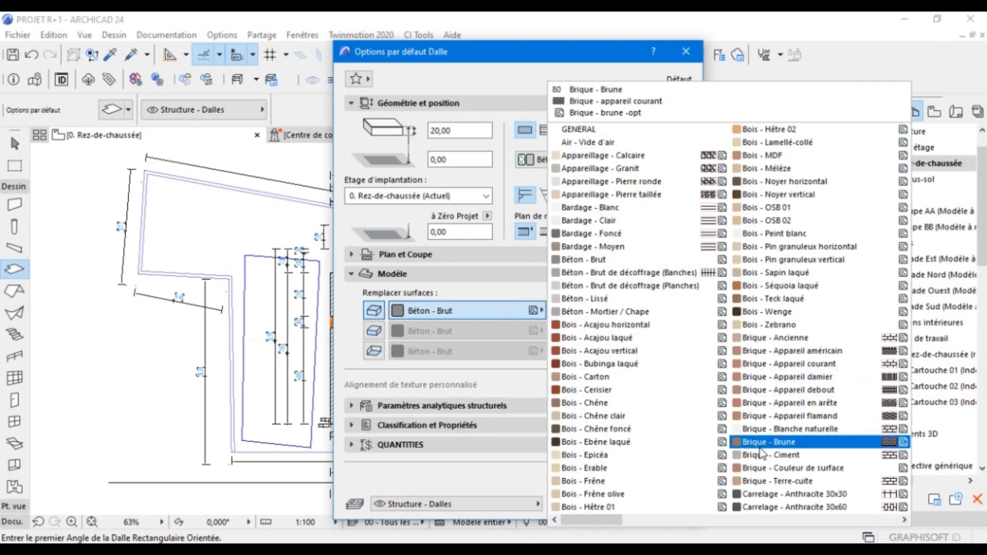
{"action": "left_click", "coordinate": [799, 494]}
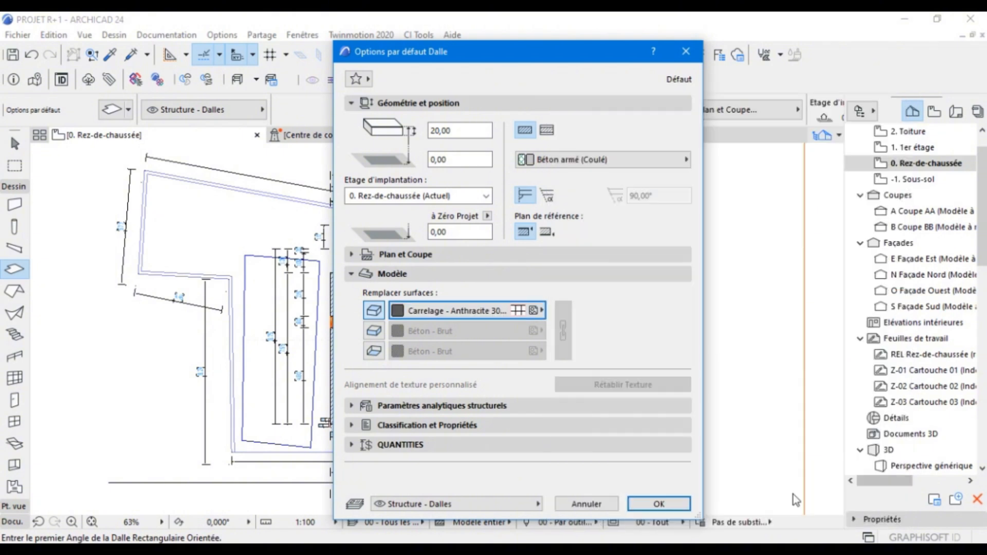
Step: Override the slab's bottom surface with Enduit - Jaune nature and accept the default slab settings
{"action": "left_click", "coordinate": [374, 352]}
{"action": "left_click", "coordinate": [514, 351]}
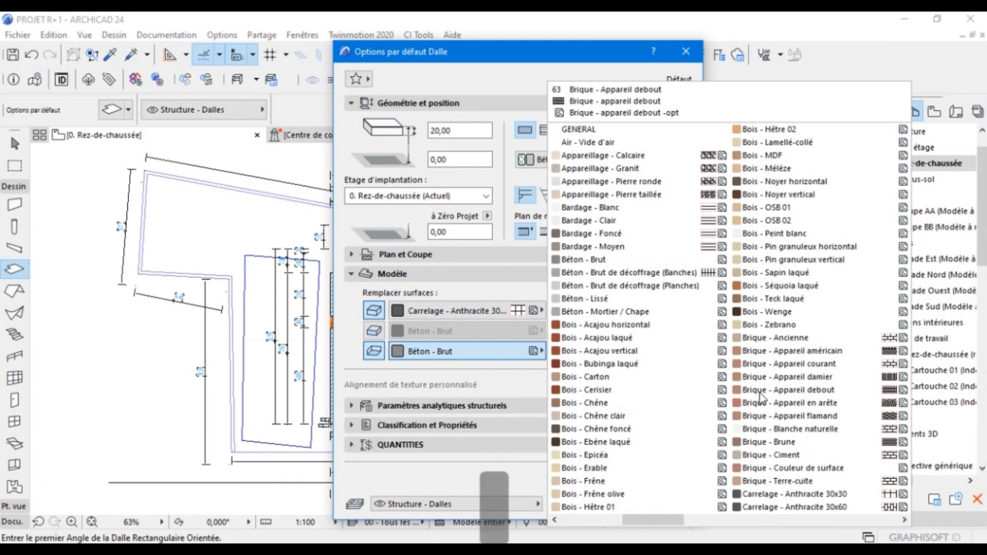
{"action": "key", "text": "e"}
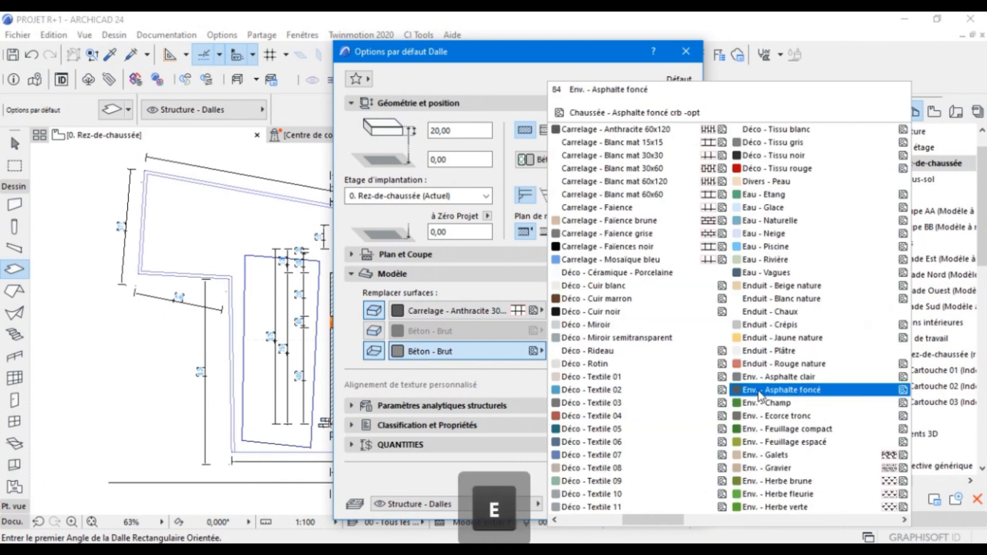
{"action": "left_click", "coordinate": [765, 337]}
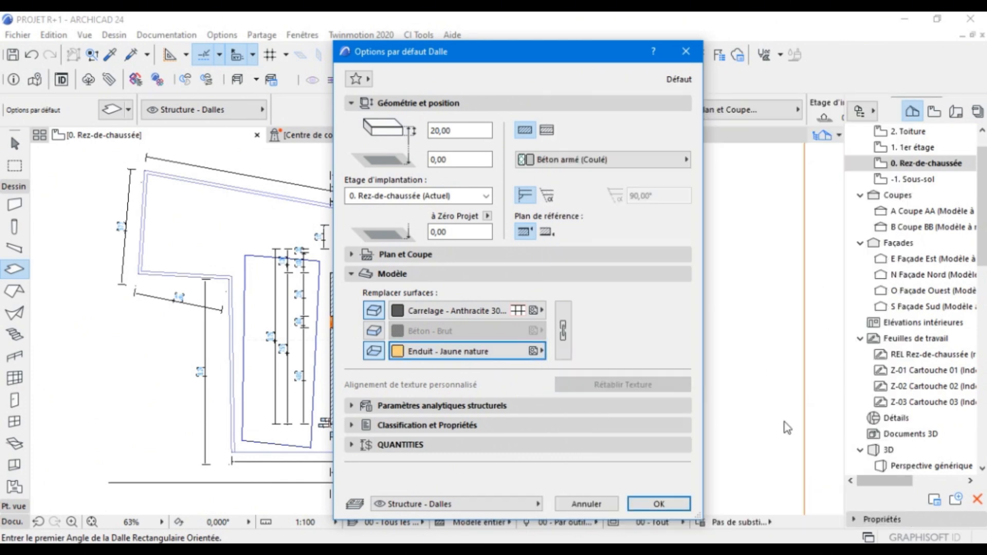
{"action": "left_click", "coordinate": [646, 502]}
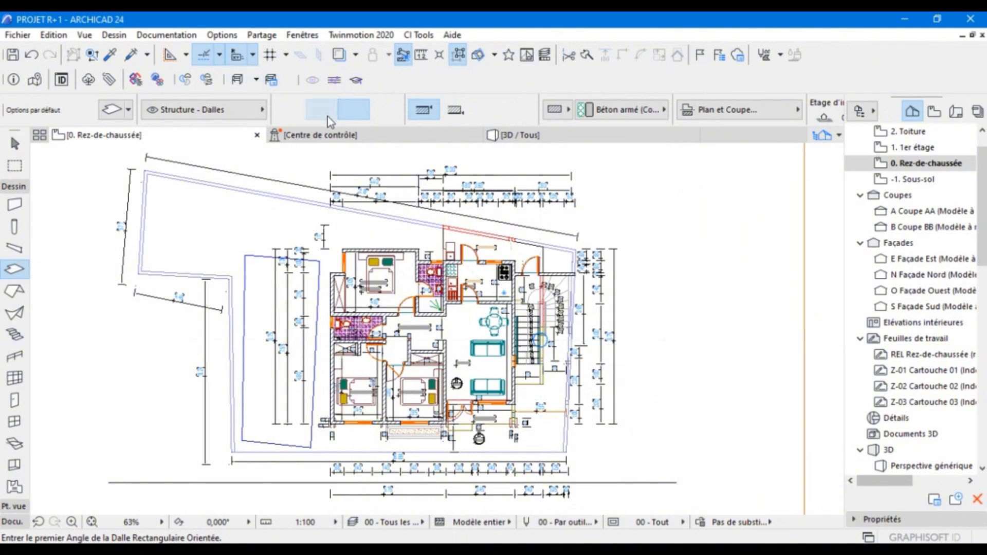
Step: Draw a five-sided slab with the polygonal geometry method in the empty area beside the house plan's staircase side
{"action": "left_click", "coordinate": [294, 109]}
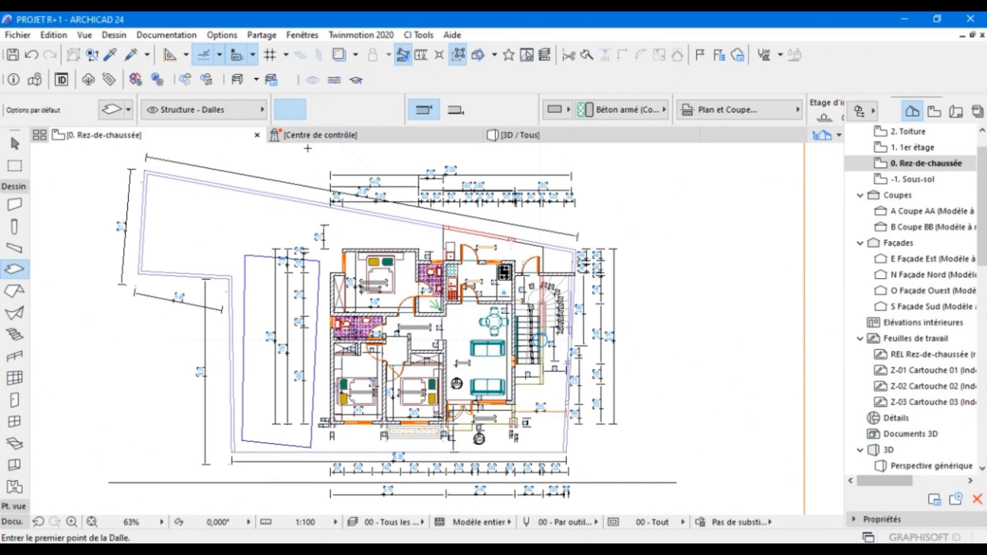
{"action": "mouse_move", "coordinate": [312, 148]}
{"action": "left_click", "coordinate": [635, 267]}
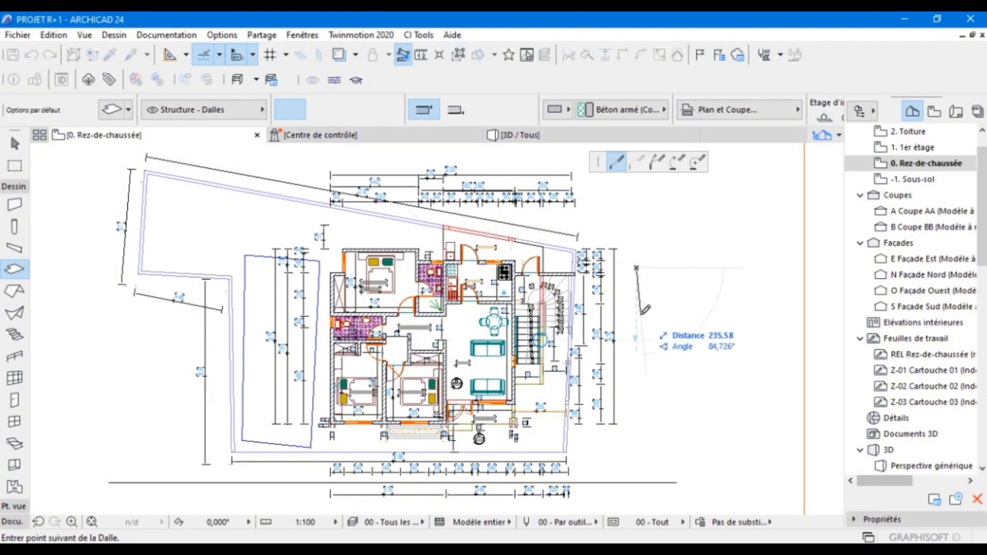
{"action": "left_click", "coordinate": [692, 311]}
{"action": "left_click", "coordinate": [713, 273]}
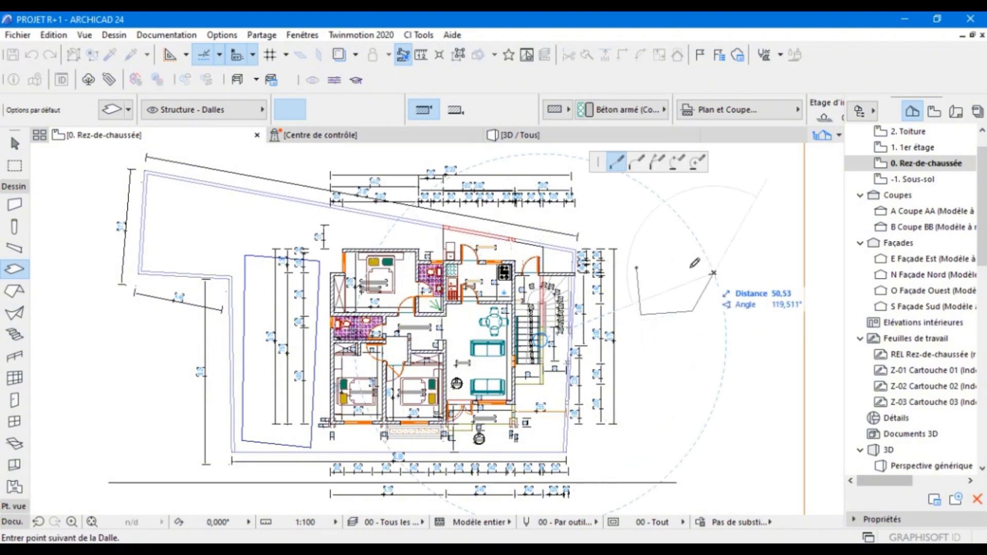
{"action": "left_click", "coordinate": [668, 254]}
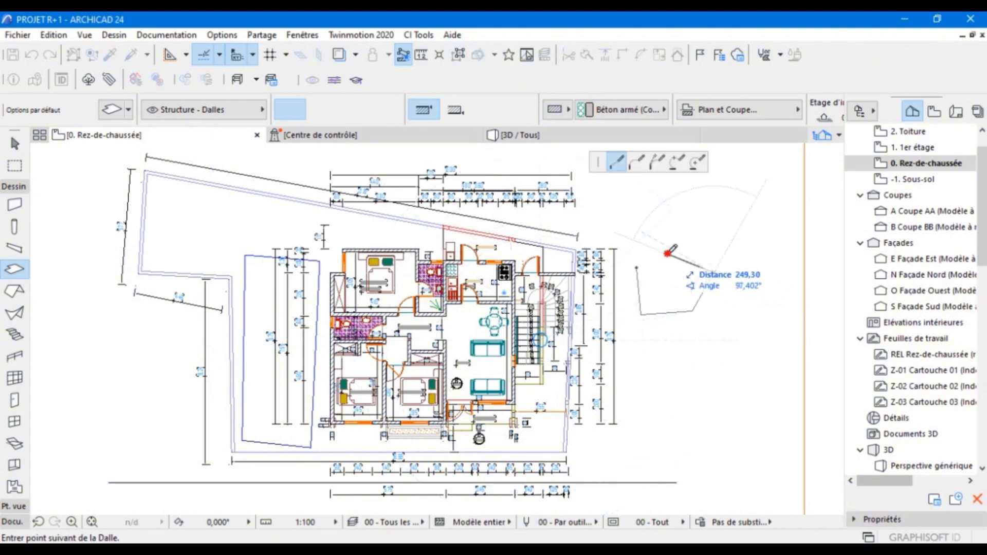
{"action": "left_click", "coordinate": [636, 266]}
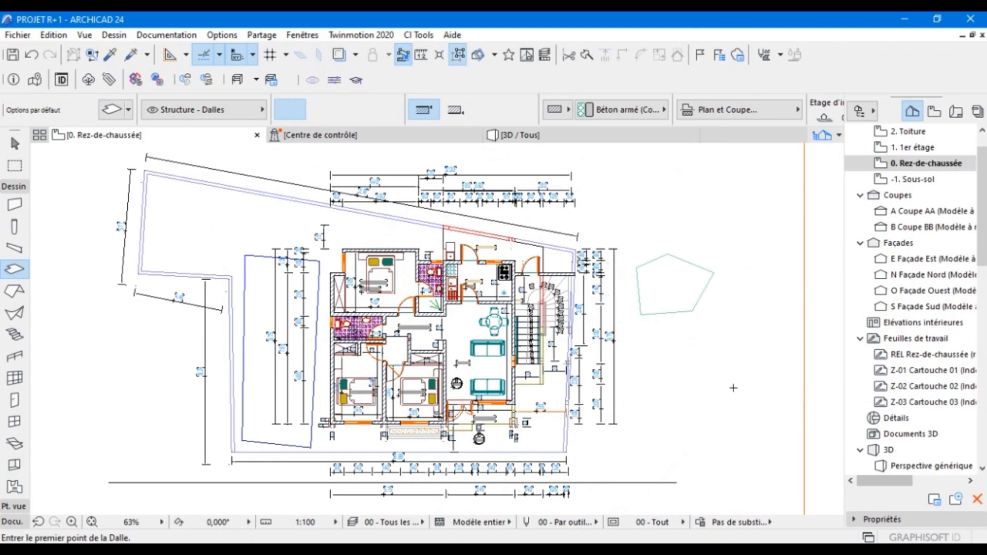
Step: Draw a rectangular slab just below the five-sided slab using the rectangular geometry method
{"action": "left_click", "coordinate": [323, 110]}
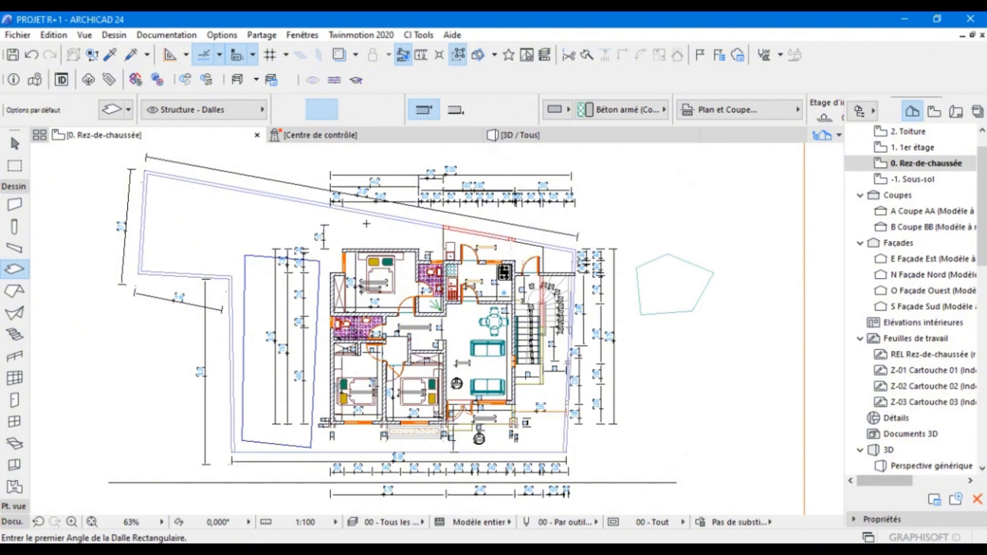
{"action": "left_click", "coordinate": [680, 380]}
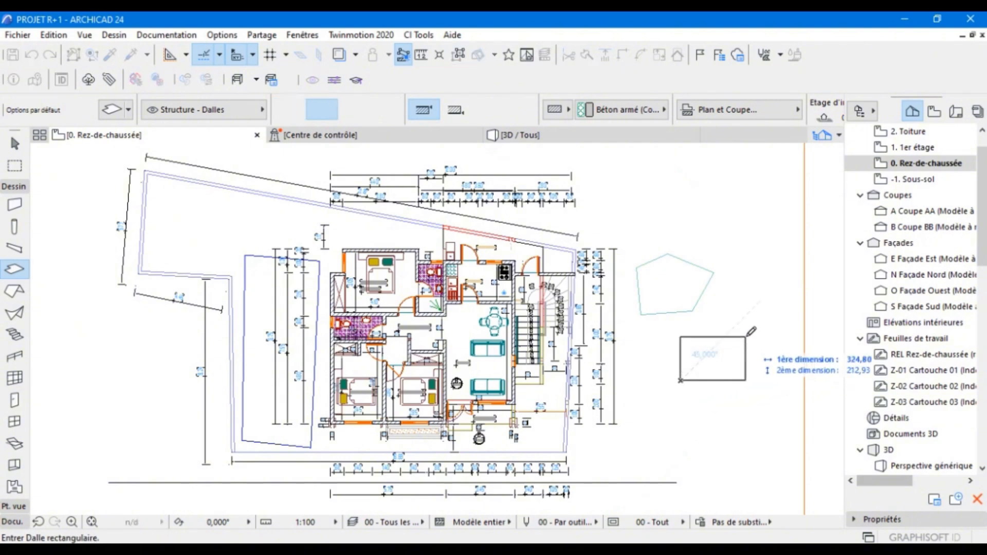
{"action": "left_click", "coordinate": [771, 322]}
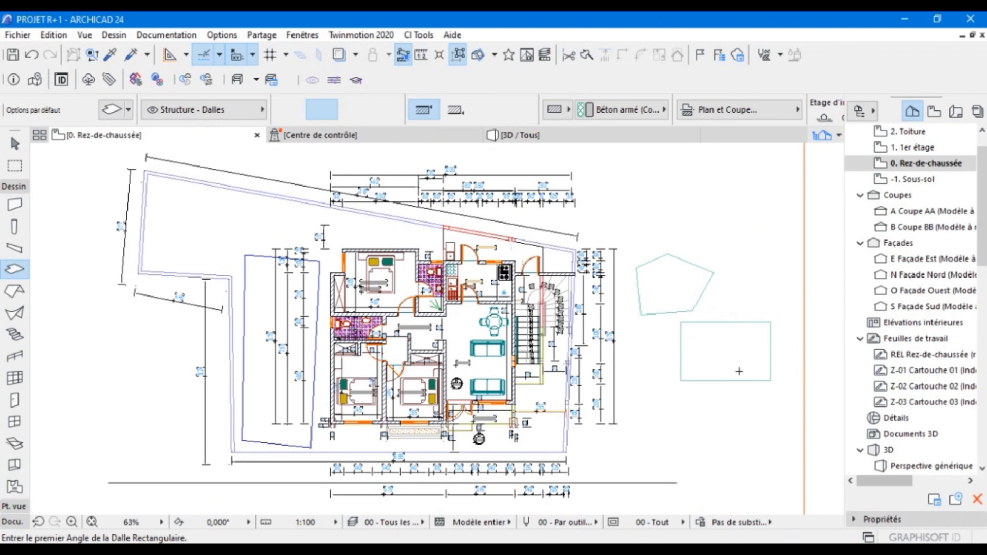
Step: Draw an obliquely rotated rectangular slab above the five-sided slab using the rotated rectangle geometry method
{"action": "left_click", "coordinate": [361, 111]}
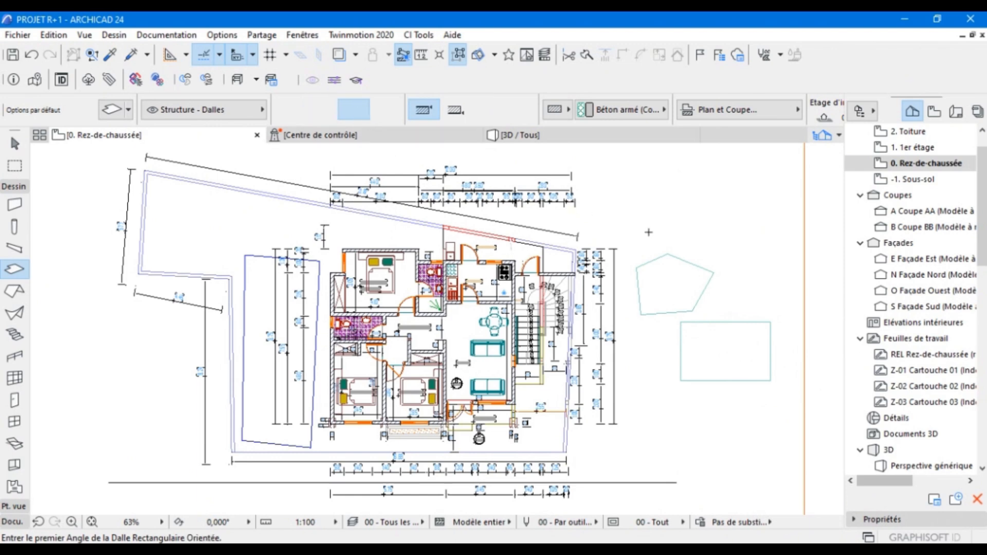
{"action": "left_click", "coordinate": [679, 210]}
{"action": "left_click", "coordinate": [733, 258]}
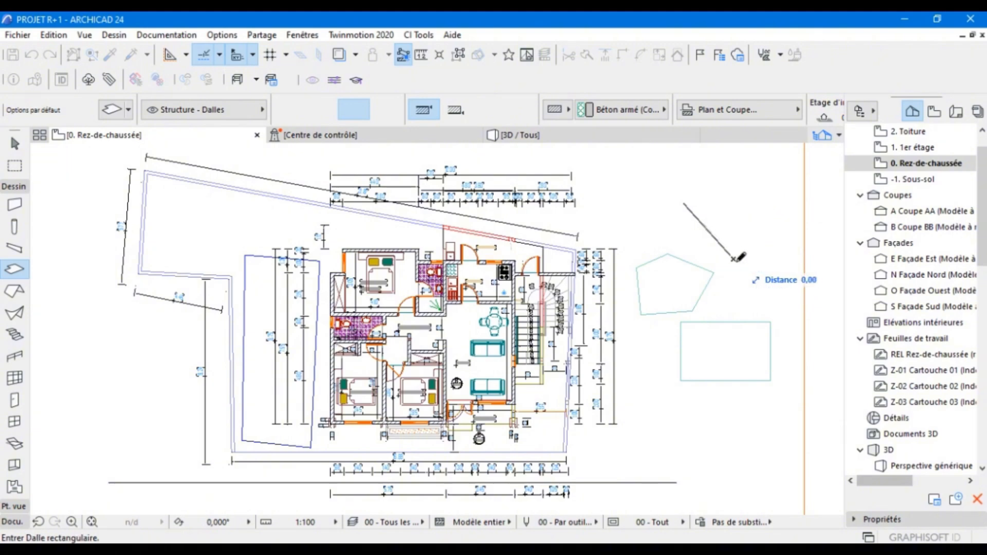
{"action": "left_click", "coordinate": [779, 226]}
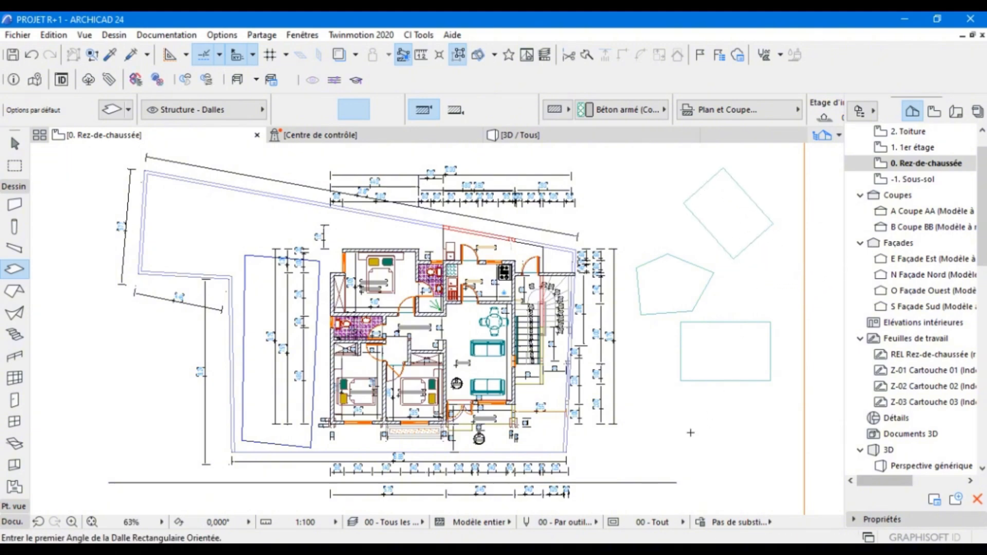
{"action": "scroll", "coordinate": [651, 386], "scroll_direction": "up", "scroll_amount": 2}
{"action": "scroll", "coordinate": [701, 288], "scroll_direction": "down", "scroll_amount": 1}
{"action": "middle_click_drag", "start_coordinate": [704, 285], "coordinate": [724, 347]}
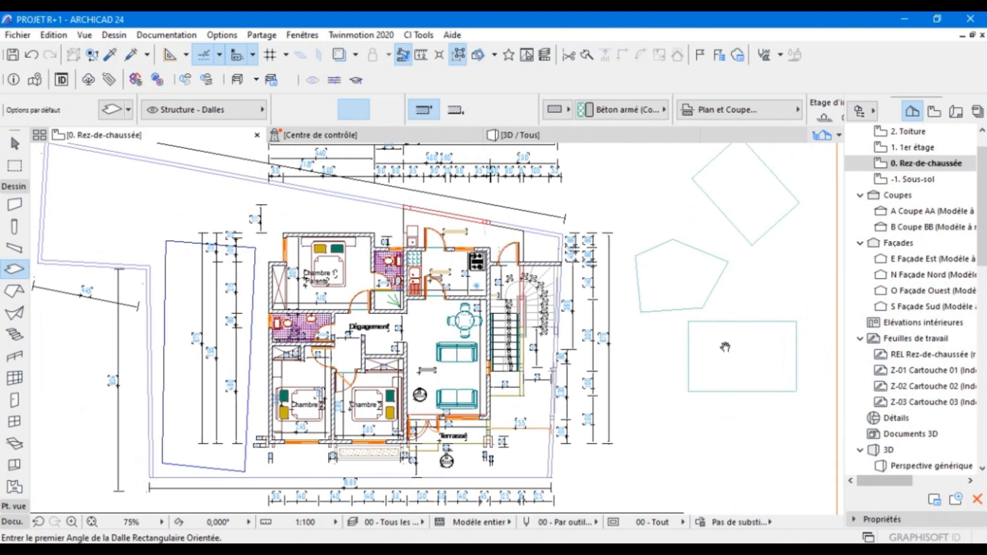
Step: Delete the five-sided slab and the obliquely rotated rectangular slab beside the house plan
{"action": "key", "text": "Escape"}
{"action": "left_click", "coordinate": [702, 286]}
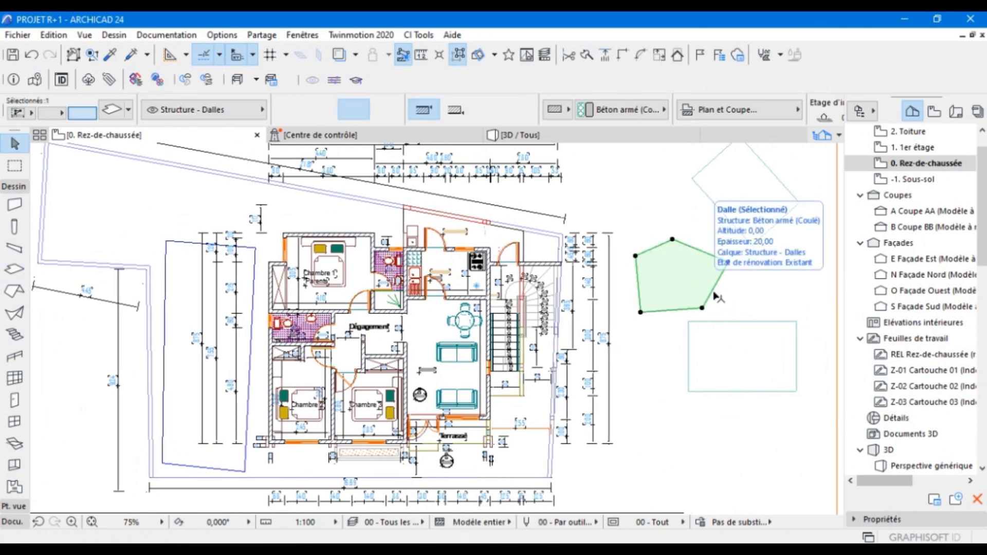
{"action": "left_click", "coordinate": [725, 181], "text": "shift"}
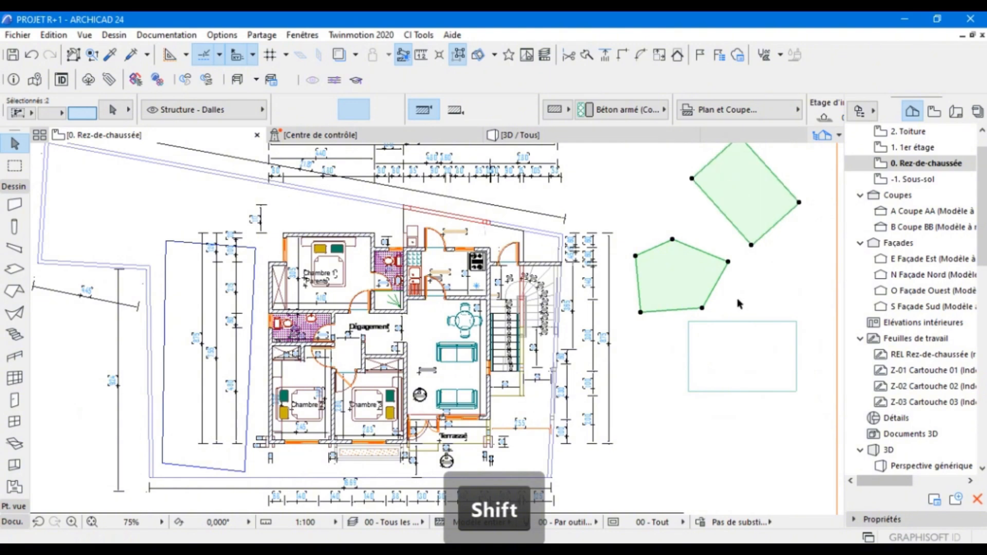
{"action": "key", "text": "Delete"}
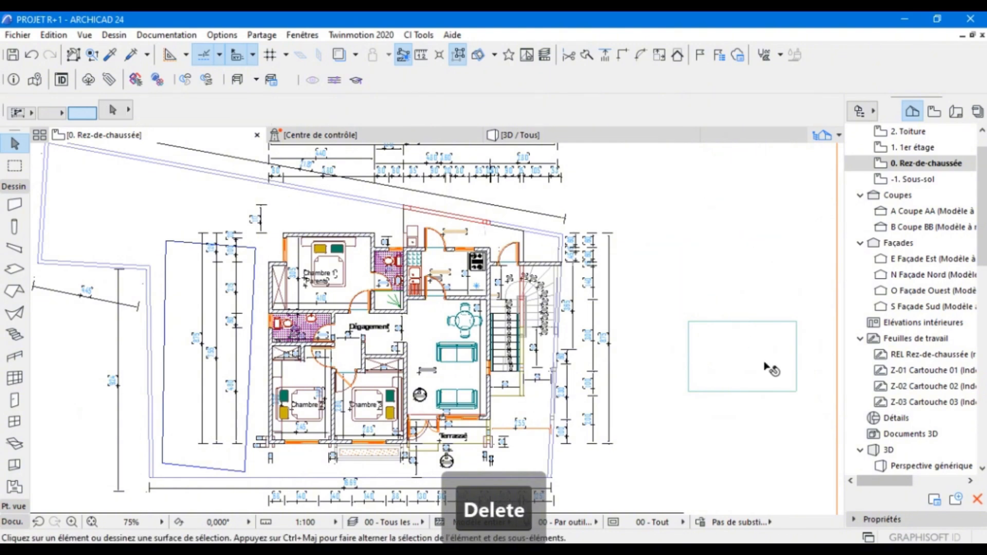
Step: Curve the upper edge of the remaining rectangular slab into an outward-bulging arc
{"action": "left_click", "coordinate": [756, 366]}
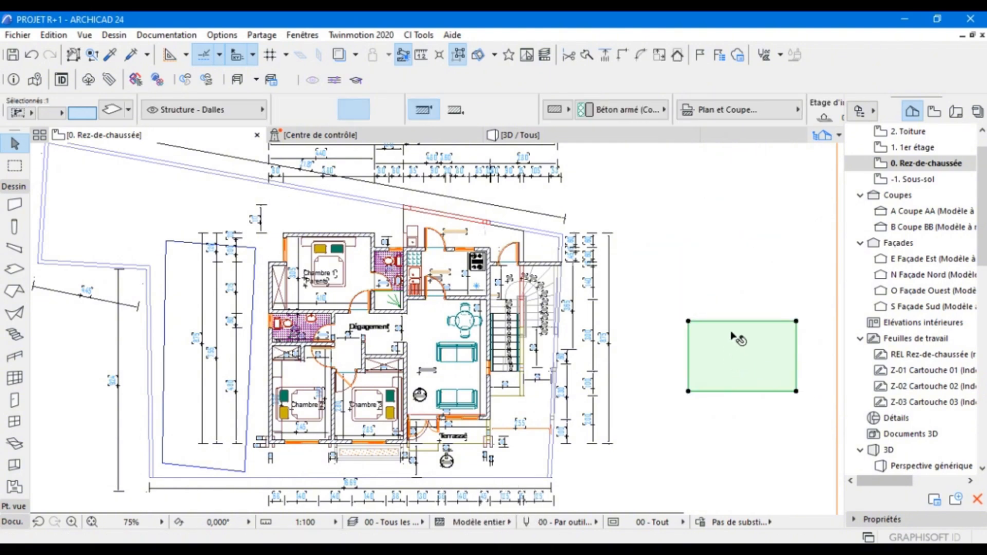
{"action": "scroll", "coordinate": [735, 324], "scroll_direction": "up", "scroll_amount": 3}
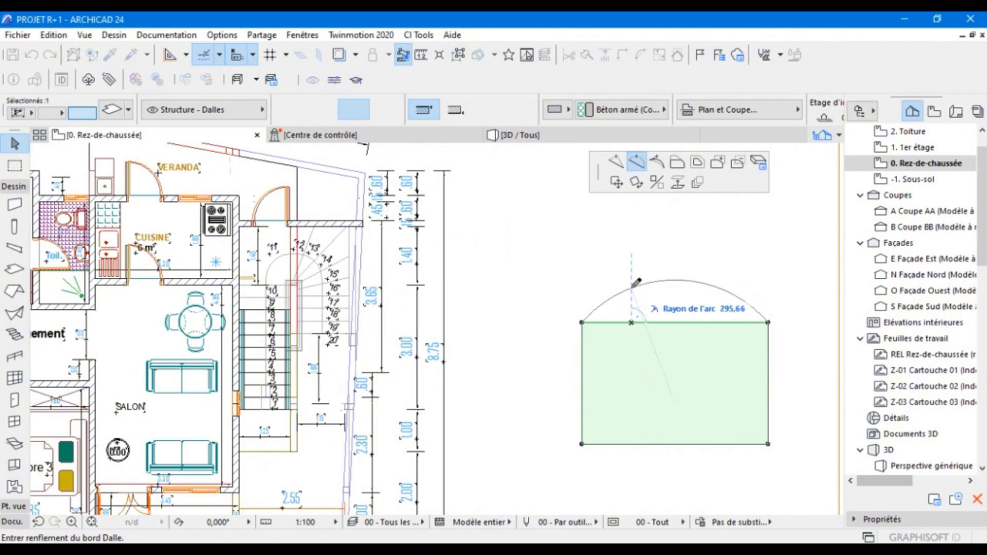
{"action": "left_click", "coordinate": [633, 290]}
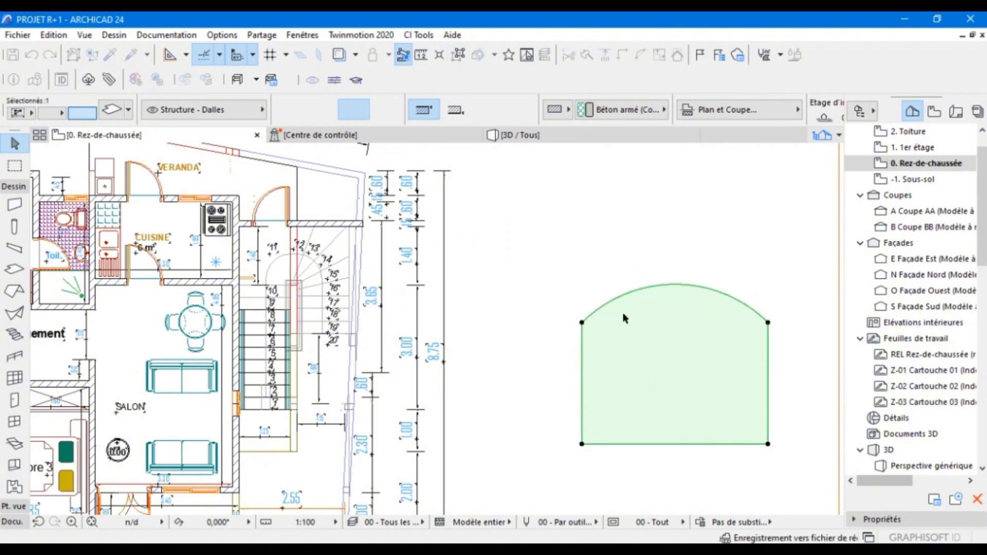
Step: Reposition the slab's upper-left corner outward, and then back to just above its original place, using point stretching
{"action": "left_click", "coordinate": [580, 322]}
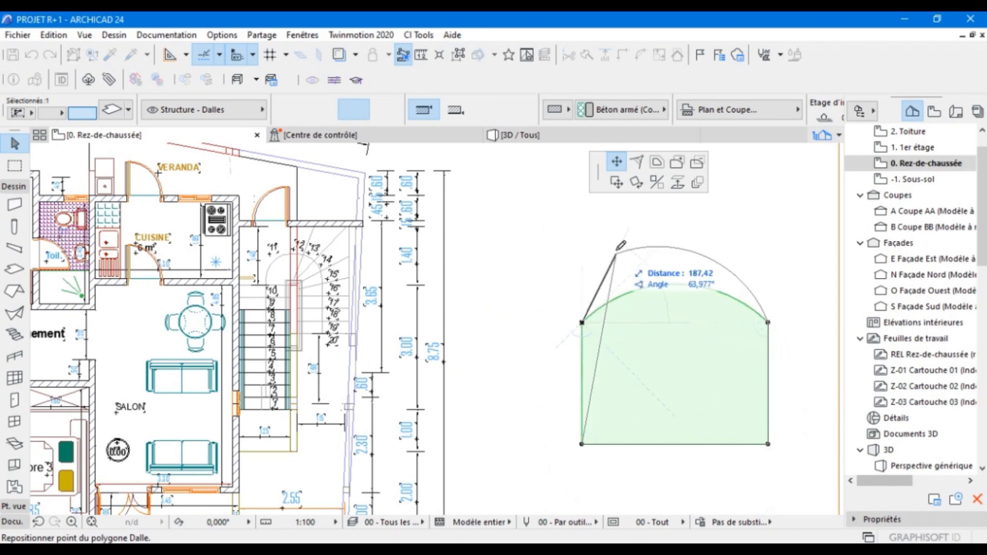
{"action": "left_click", "coordinate": [536, 286]}
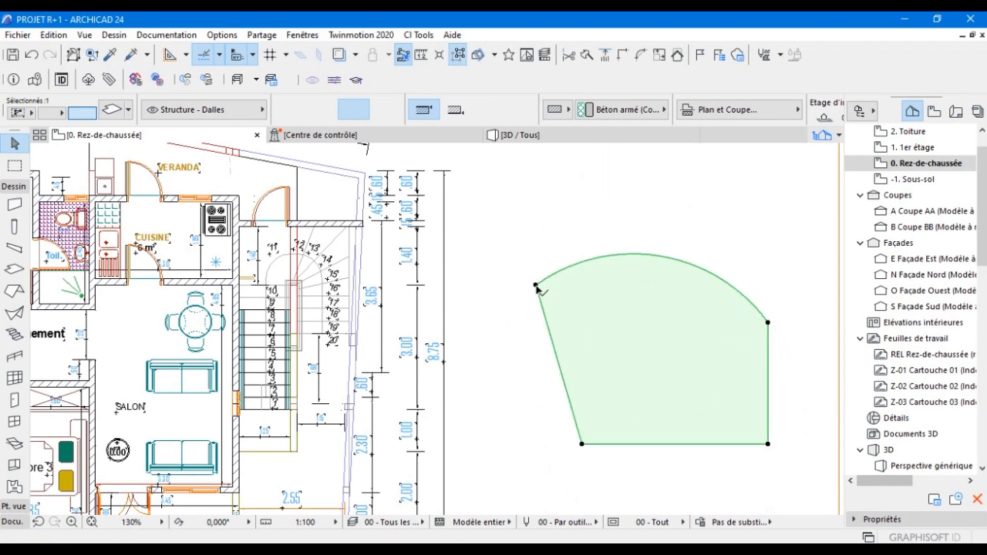
{"action": "left_click", "coordinate": [536, 286]}
{"action": "left_click", "coordinate": [587, 309]}
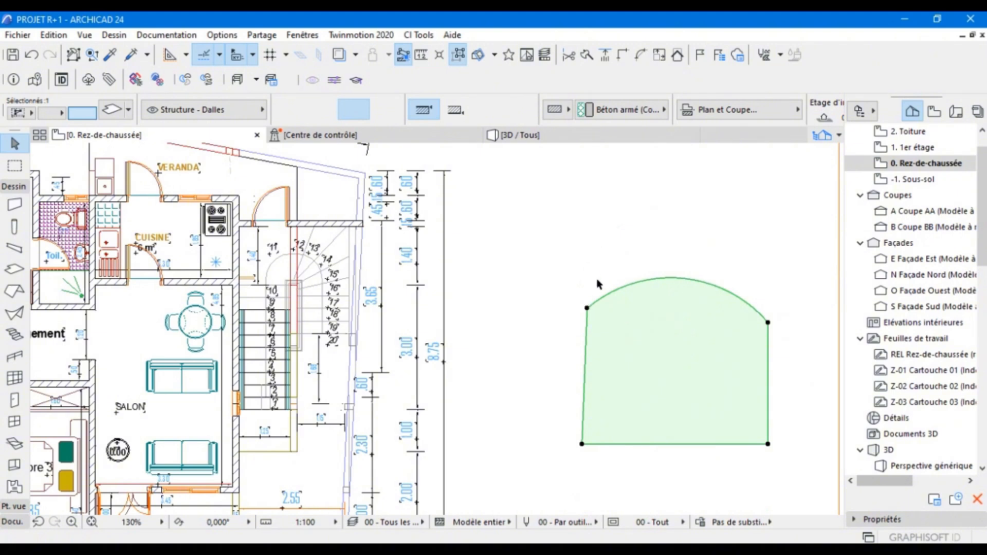
Step: Round the slab's upper-left corner with a fillet of radius 7.14, leaving the other corners sharp
{"action": "left_click", "coordinate": [586, 308]}
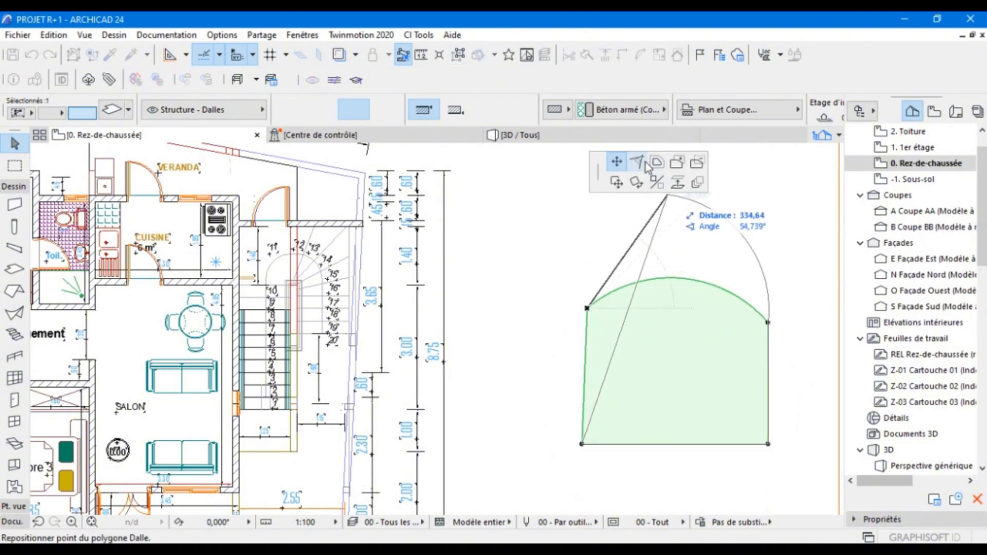
{"action": "left_click", "coordinate": [616, 185]}
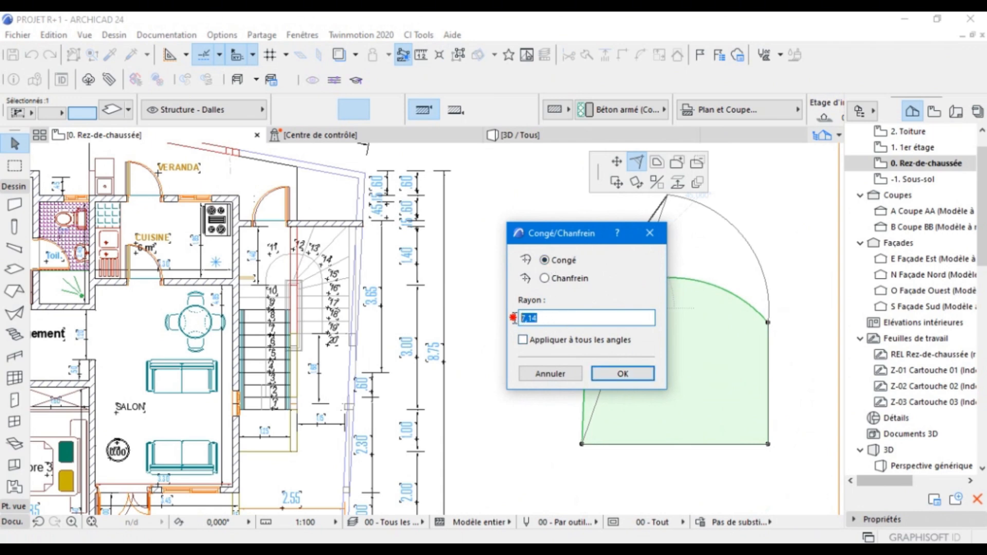
{"action": "left_click", "coordinate": [624, 374]}
{"action": "scroll", "coordinate": [581, 302], "scroll_direction": "up", "scroll_amount": 15}
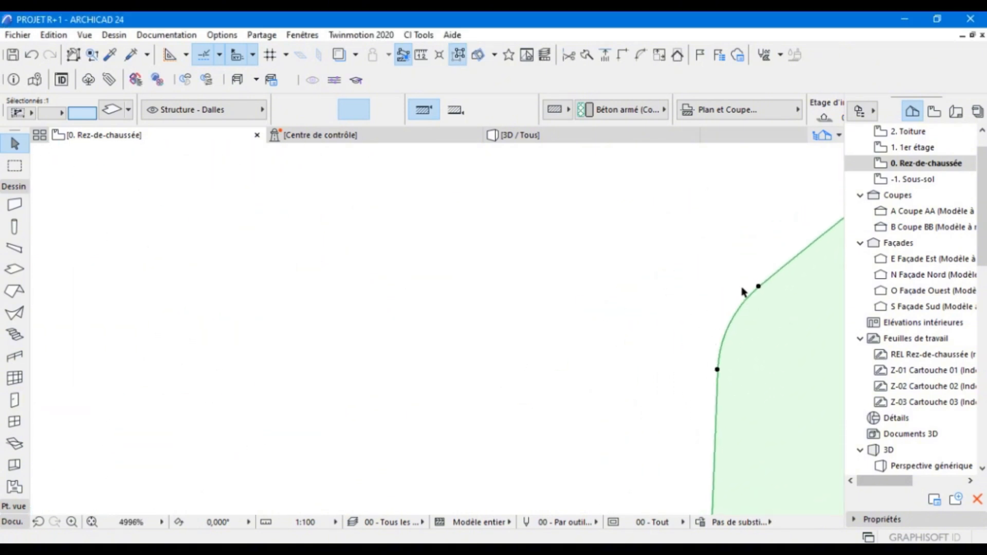
{"action": "scroll", "coordinate": [743, 340], "scroll_direction": "down", "scroll_amount": 8}
{"action": "scroll", "coordinate": [710, 334], "scroll_direction": "up", "scroll_amount": 4}
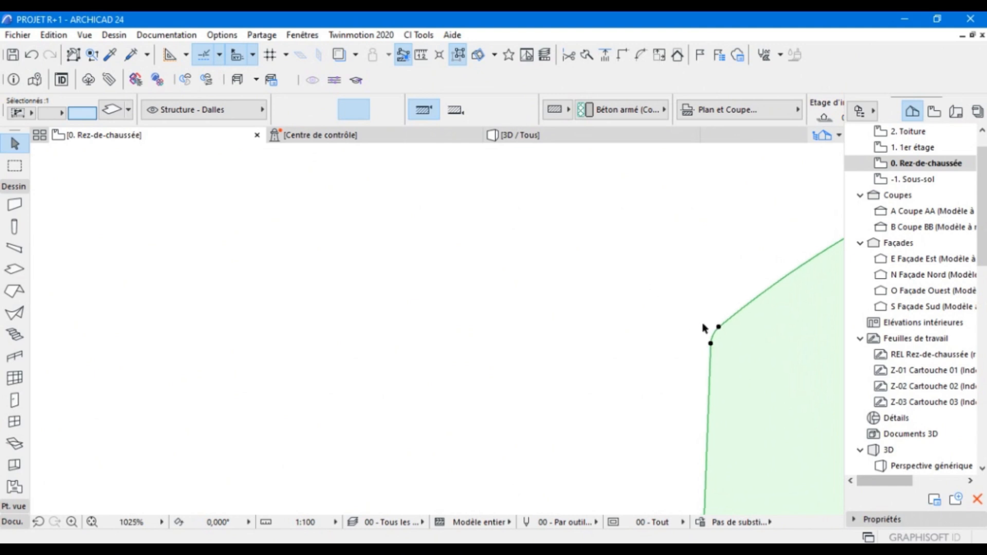
{"action": "scroll", "coordinate": [740, 411], "scroll_direction": "down", "scroll_amount": 3}
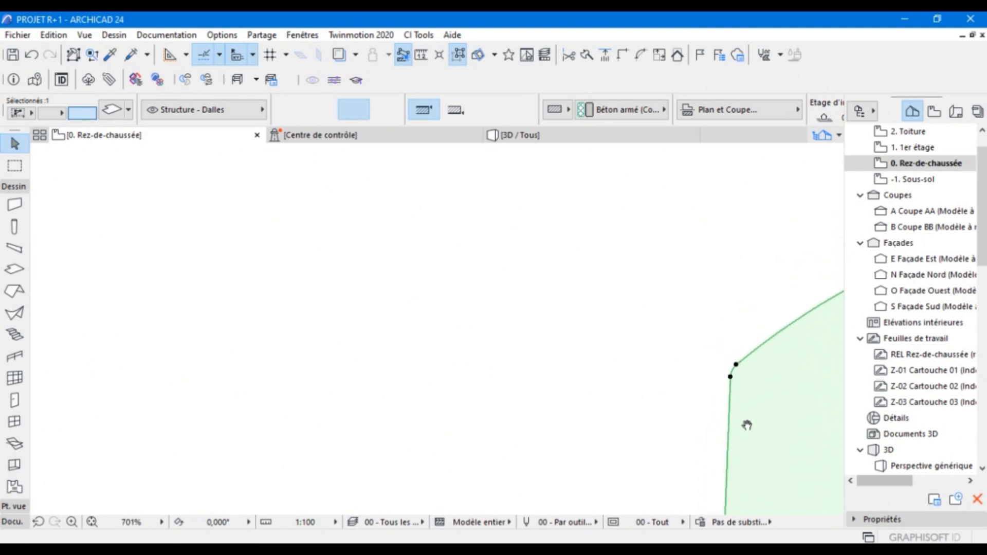
{"action": "left_click", "coordinate": [695, 391]}
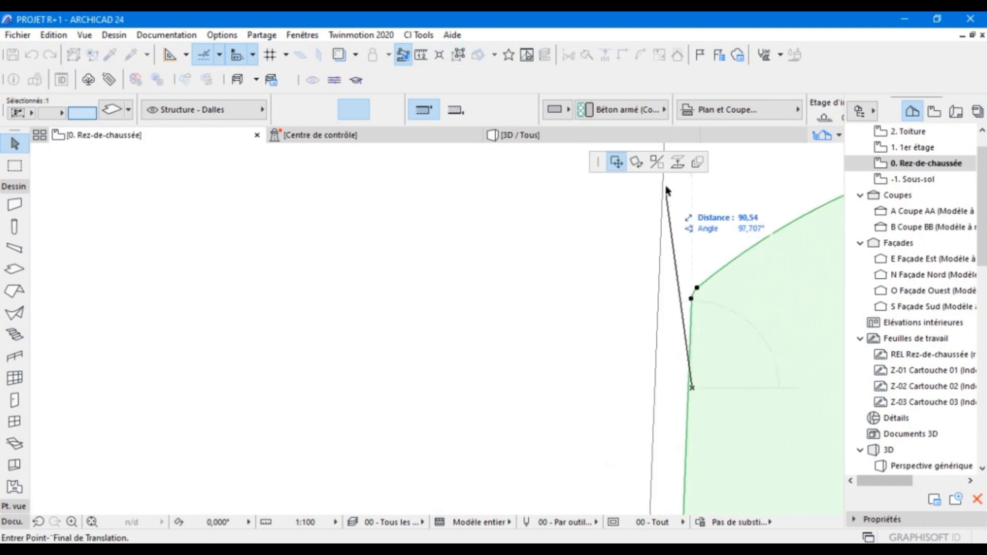
{"action": "middle_click_drag", "start_coordinate": [699, 373], "coordinate": [687, 350]}
{"action": "key", "text": "Escape"}
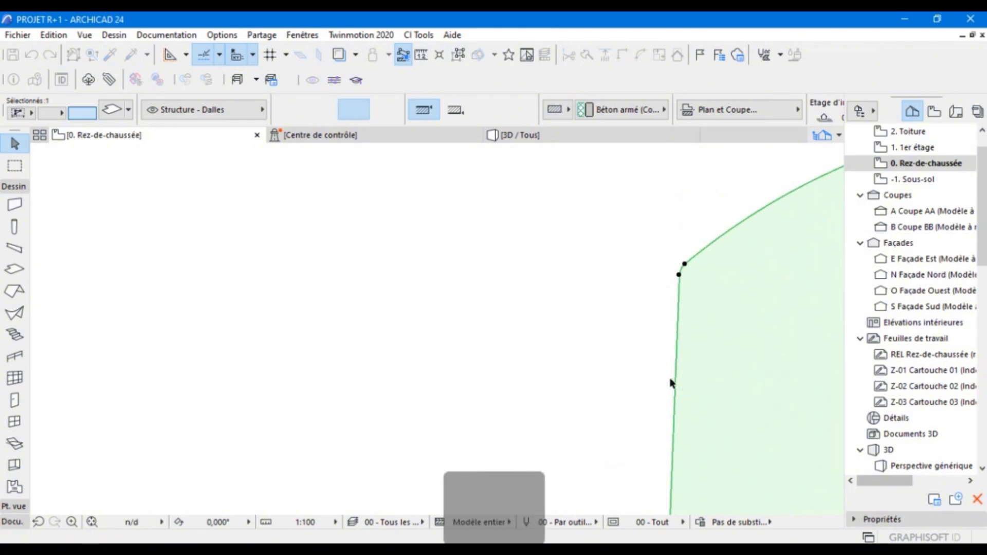
Step: Offset the slab's left edge outward and adjust it to leave a short ledge beside the filleted corner
{"action": "left_click", "coordinate": [676, 358]}
{"action": "scroll", "coordinate": [686, 393], "scroll_direction": "down", "scroll_amount": 2}
{"action": "middle_click_drag", "start_coordinate": [687, 394], "coordinate": [656, 301]}
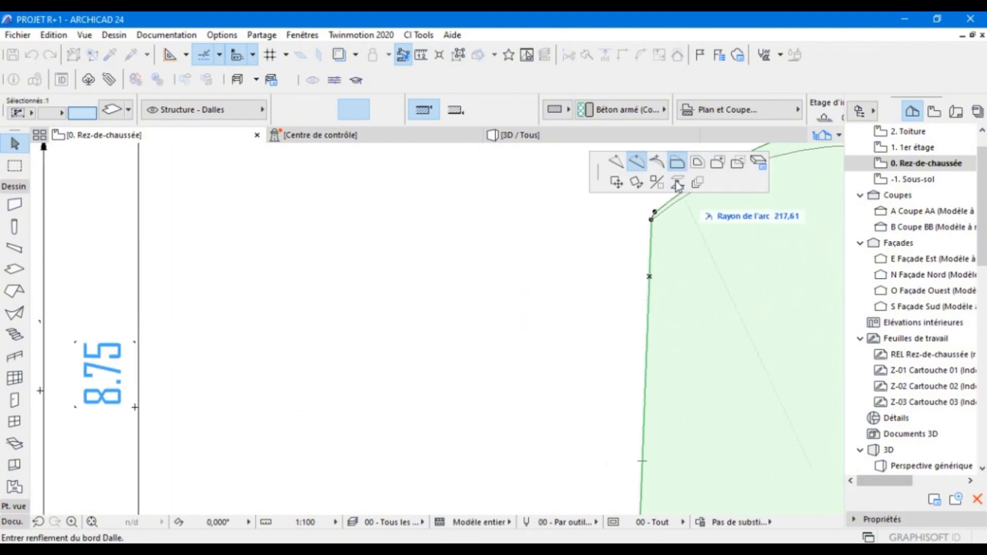
{"action": "left_click", "coordinate": [678, 182]}
{"action": "scroll", "coordinate": [633, 341], "scroll_direction": "down", "scroll_amount": 3}
{"action": "scroll", "coordinate": [630, 360], "scroll_direction": "up", "scroll_amount": 4}
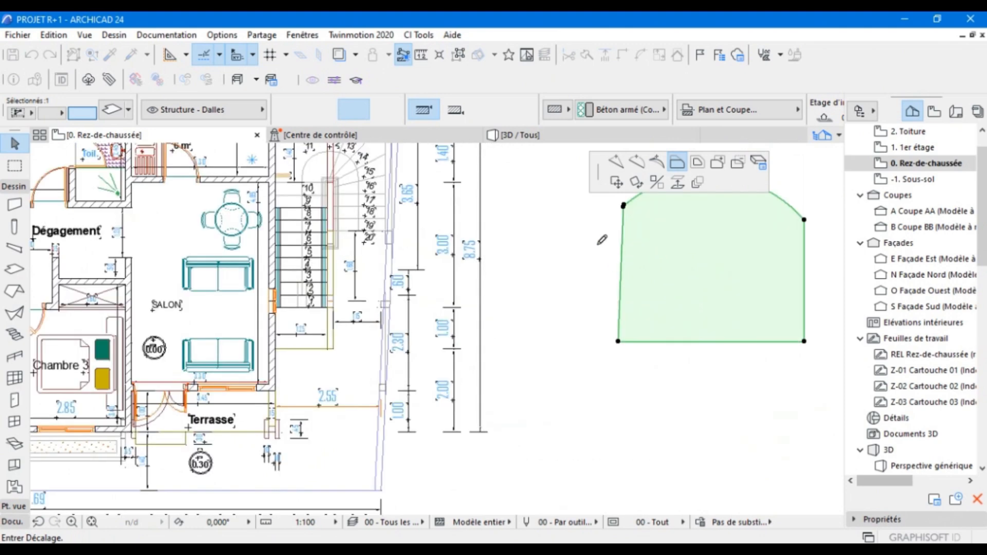
{"action": "left_click", "coordinate": [553, 240]}
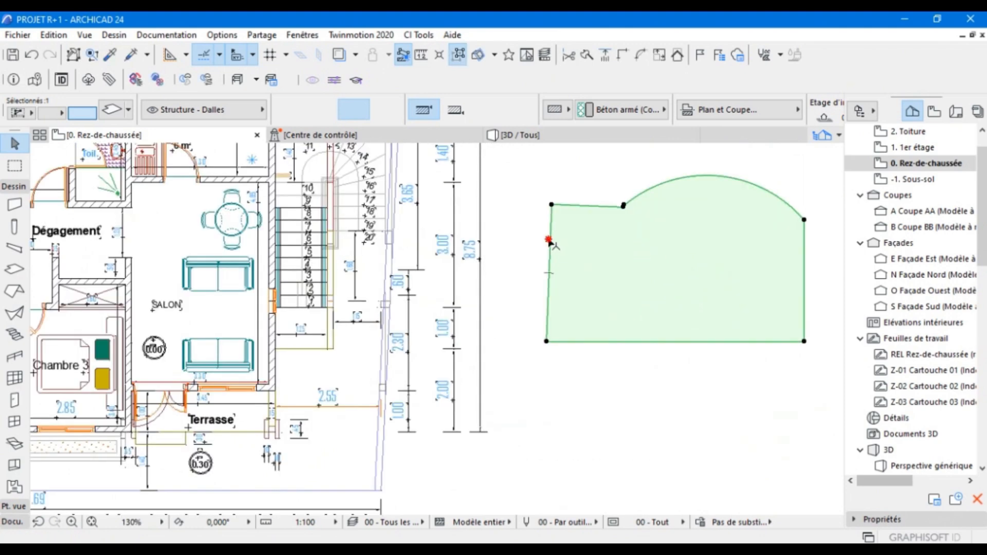
{"action": "left_click", "coordinate": [550, 243]}
{"action": "left_click", "coordinate": [601, 270]}
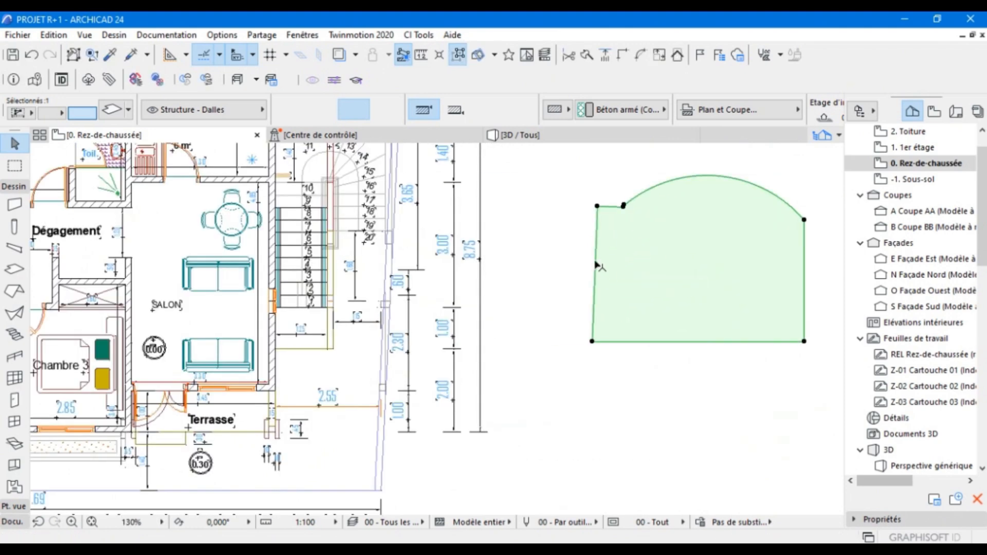
Step: Offset all edges of the slab outward together to enlarge its whole outline
{"action": "left_click", "coordinate": [595, 271]}
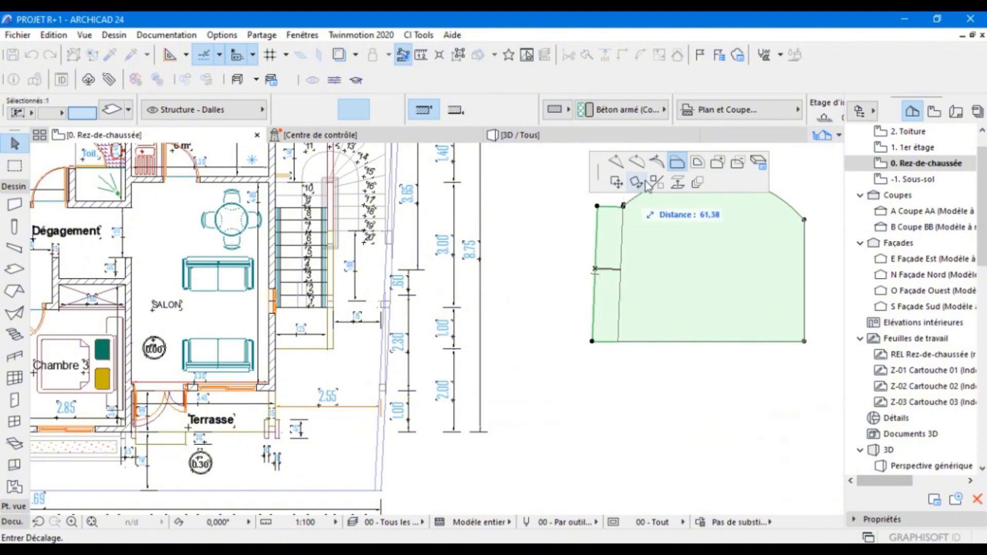
{"action": "left_click", "coordinate": [693, 166]}
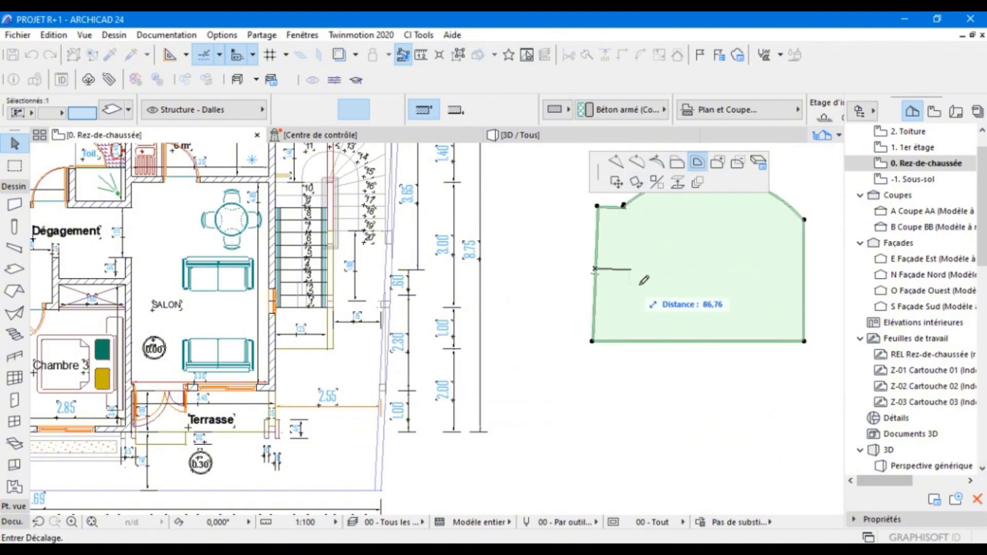
{"action": "scroll", "coordinate": [638, 283], "scroll_direction": "down", "scroll_amount": 1}
{"action": "scroll", "coordinate": [572, 231], "scroll_direction": "up", "scroll_amount": 2}
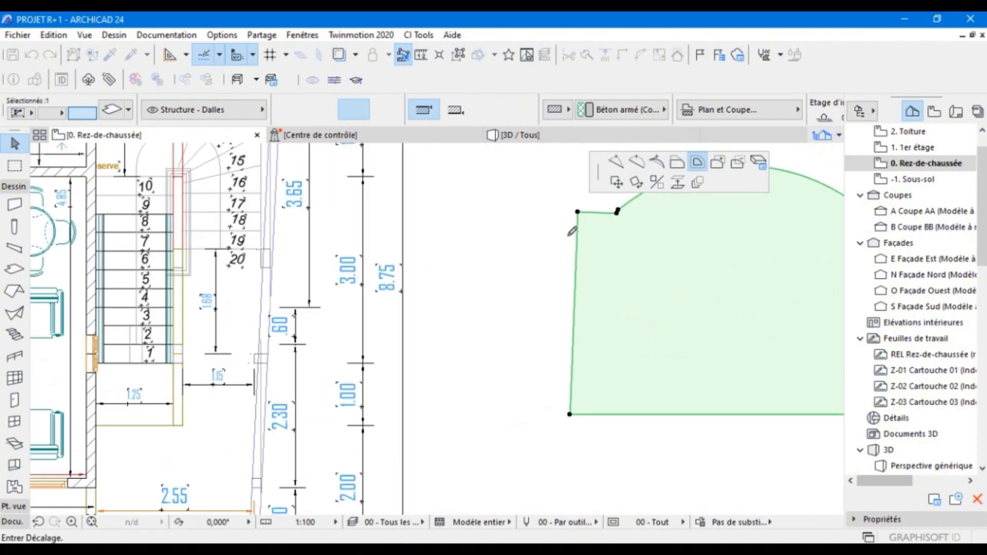
{"action": "scroll", "coordinate": [572, 230], "scroll_direction": "up", "scroll_amount": 1}
{"action": "scroll", "coordinate": [540, 267], "scroll_direction": "down", "scroll_amount": 1}
{"action": "middle_click_drag", "start_coordinate": [540, 267], "coordinate": [560, 356]}
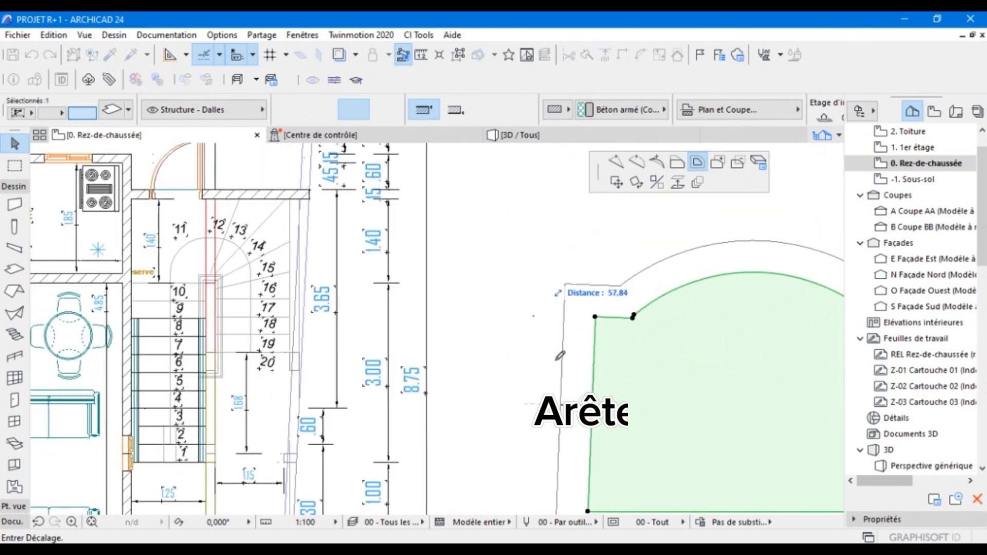
{"action": "scroll", "coordinate": [566, 329], "scroll_direction": "down", "scroll_amount": 3}
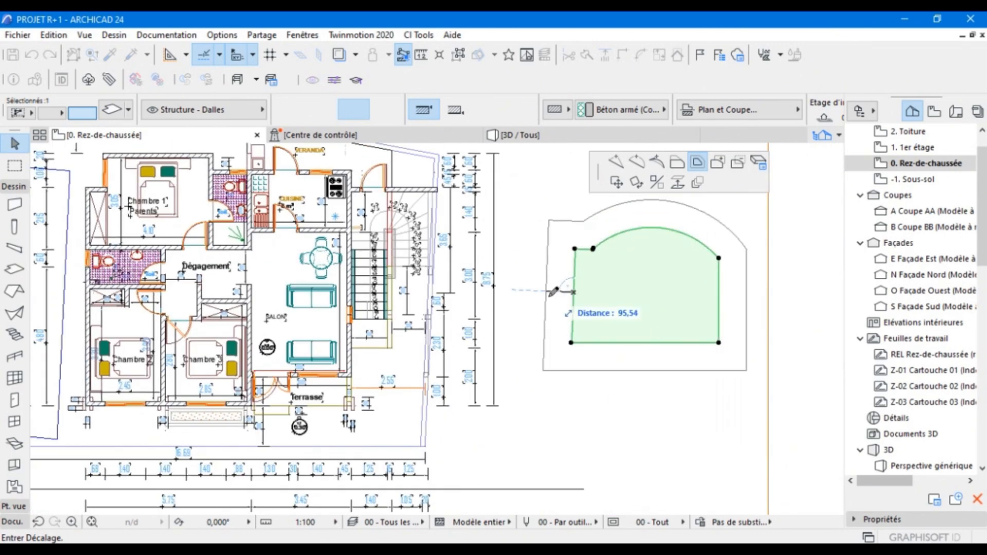
{"action": "left_click", "coordinate": [555, 290]}
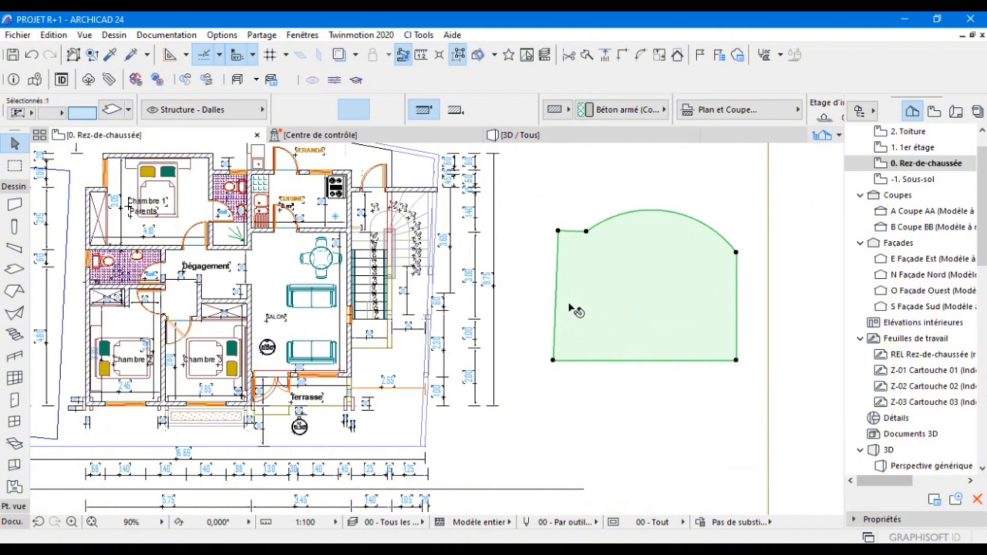
Step: Add a rectangular extension to the slab, straddling the middle of its arched upper edge
{"action": "left_click", "coordinate": [555, 317]}
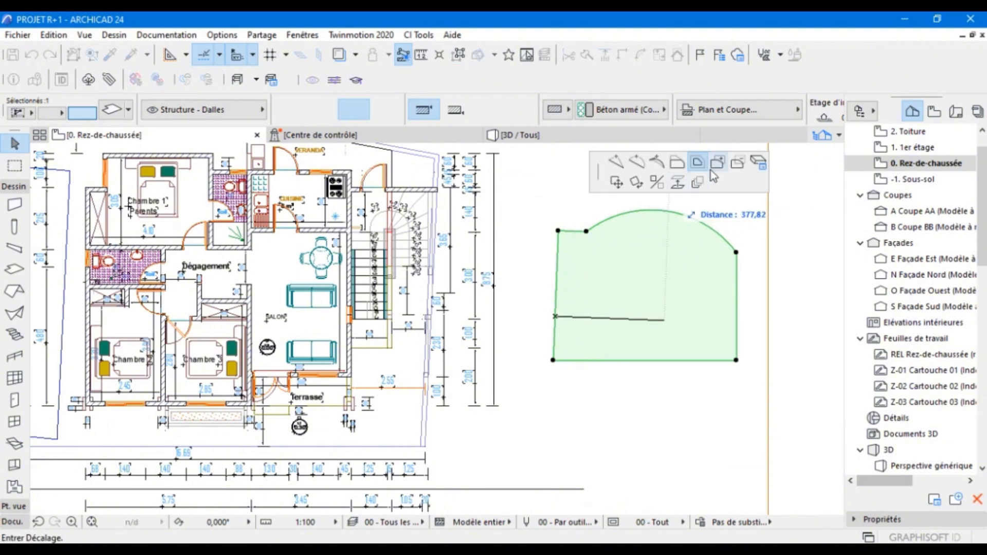
{"action": "left_click", "coordinate": [716, 165]}
{"action": "middle_click_drag", "start_coordinate": [583, 271], "coordinate": [573, 353]}
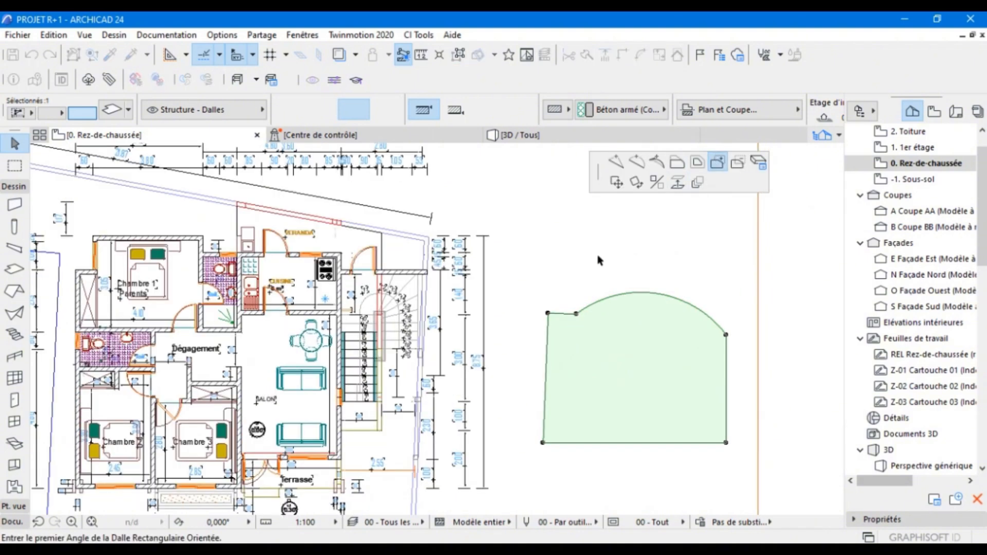
{"action": "left_click", "coordinate": [598, 256]}
{"action": "left_click", "coordinate": [598, 343]}
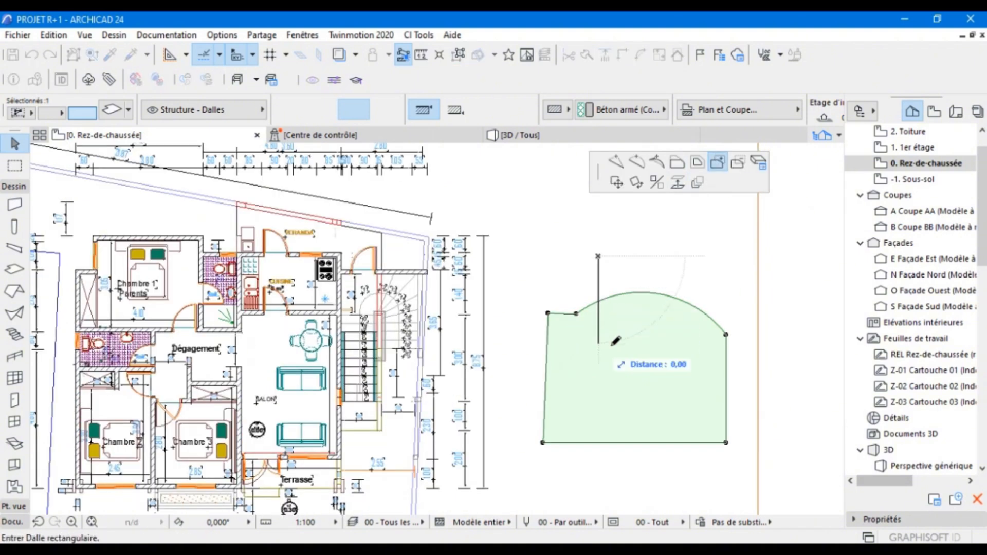
{"action": "left_click", "coordinate": [692, 335]}
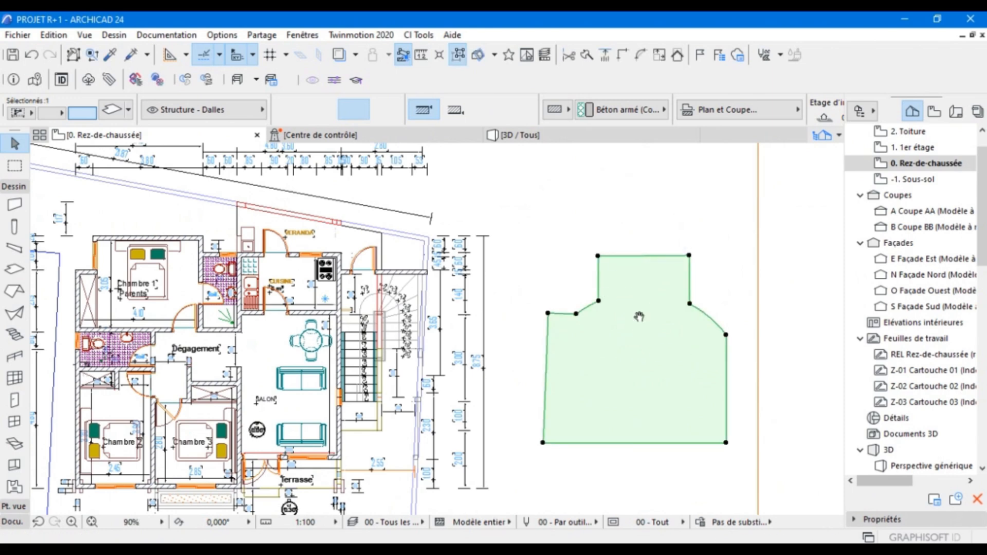
Step: Subtract a rectangle from the slab, cutting from its interior up past the left side of the rectangular extension
{"action": "middle_click_drag", "start_coordinate": [639, 317], "coordinate": [603, 240]}
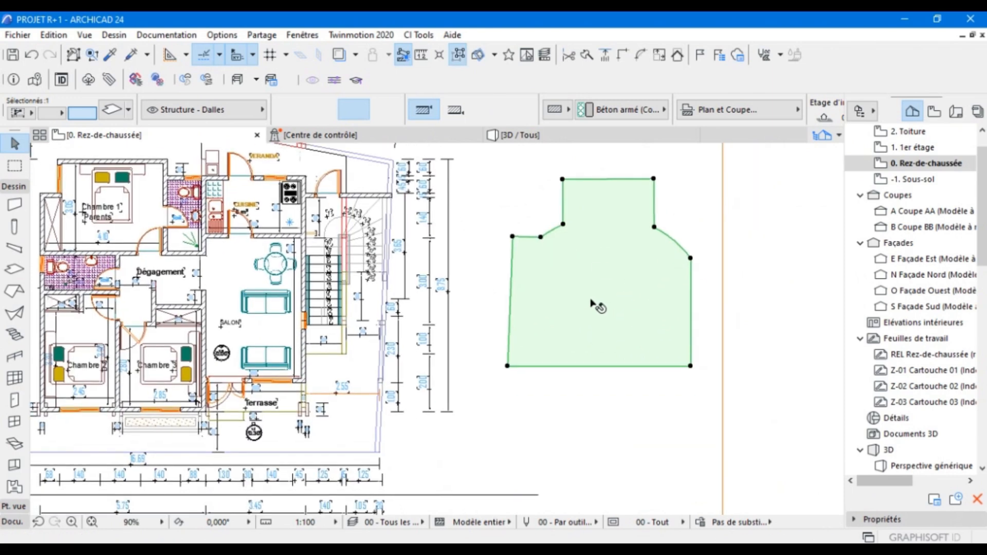
{"action": "left_click", "coordinate": [563, 200]}
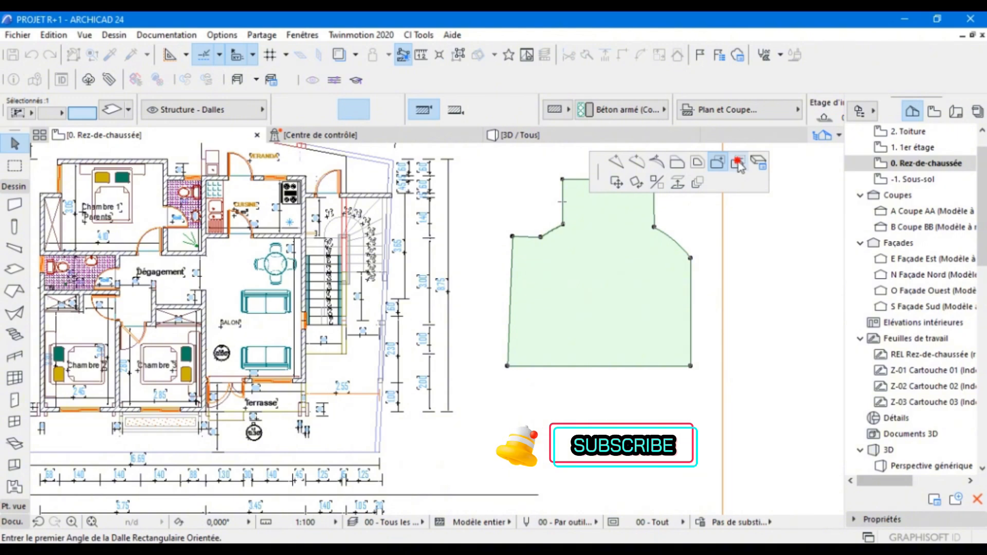
{"action": "left_click", "coordinate": [739, 163]}
{"action": "middle_click_drag", "start_coordinate": [536, 281], "coordinate": [529, 406]}
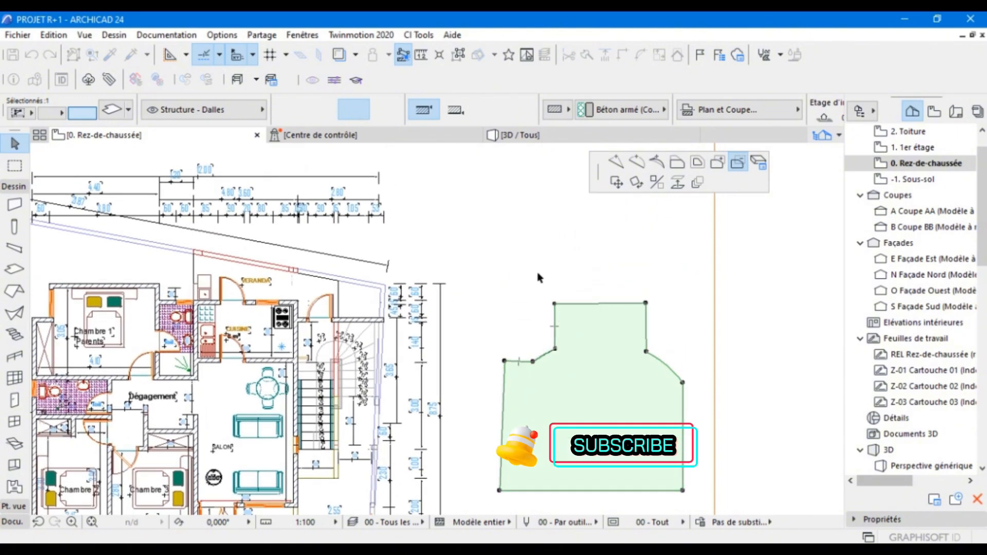
{"action": "left_click", "coordinate": [536, 421]}
{"action": "left_click", "coordinate": [535, 271]}
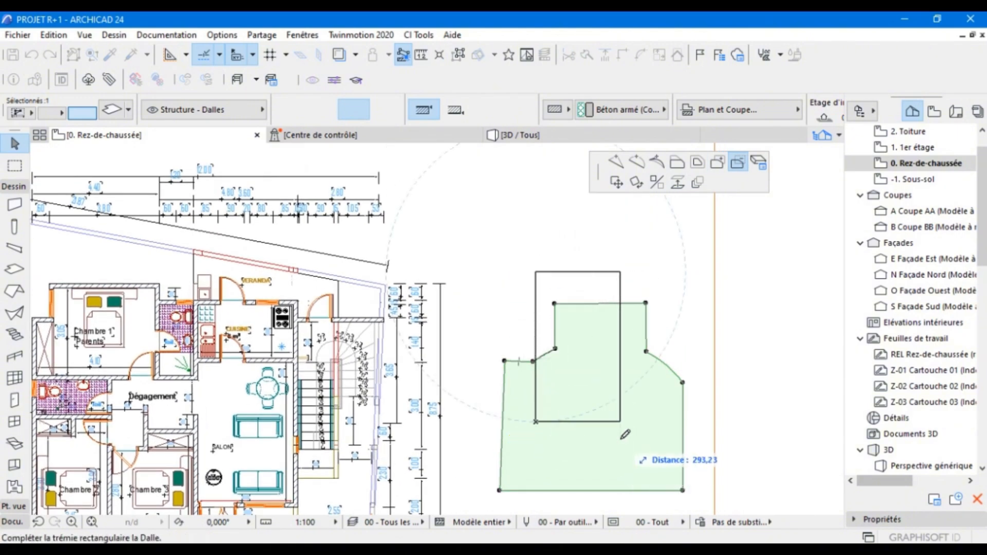
{"action": "left_click", "coordinate": [622, 436]}
{"action": "middle_click_drag", "start_coordinate": [553, 397], "coordinate": [556, 337]}
{"action": "scroll", "coordinate": [519, 306], "scroll_direction": "up", "scroll_amount": 3}
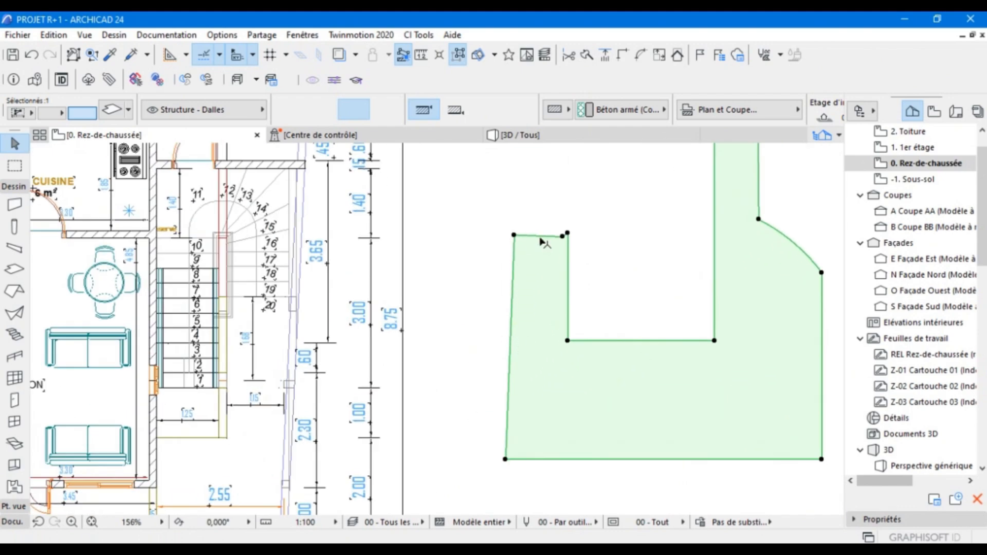
Step: Delete the edited sample slab beside the ground-floor plan and undo the deletion
{"action": "scroll", "coordinate": [538, 238], "scroll_direction": "up", "scroll_amount": 6}
{"action": "scroll", "coordinate": [535, 250], "scroll_direction": "down", "scroll_amount": 8}
{"action": "middle_click_drag", "start_coordinate": [640, 354], "coordinate": [653, 315]}
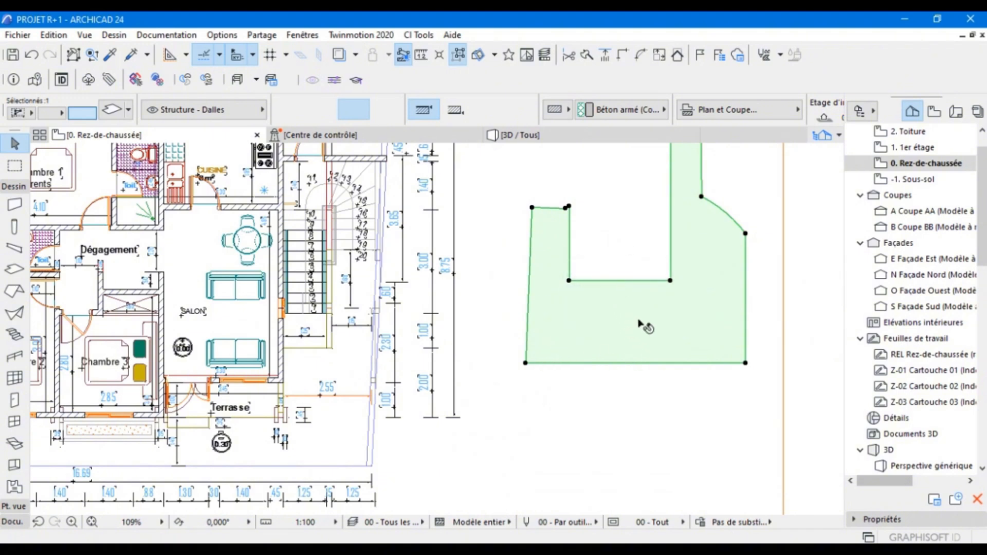
{"action": "key", "text": "Delete"}
{"action": "scroll", "coordinate": [480, 286], "scroll_direction": "down", "scroll_amount": 3}
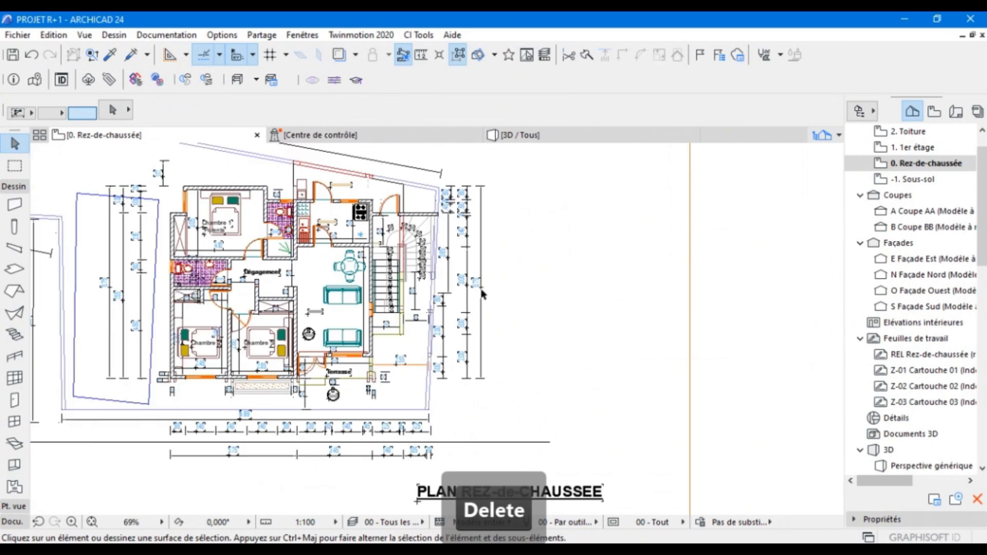
{"action": "middle_click_drag", "start_coordinate": [136, 287], "coordinate": [156, 283]}
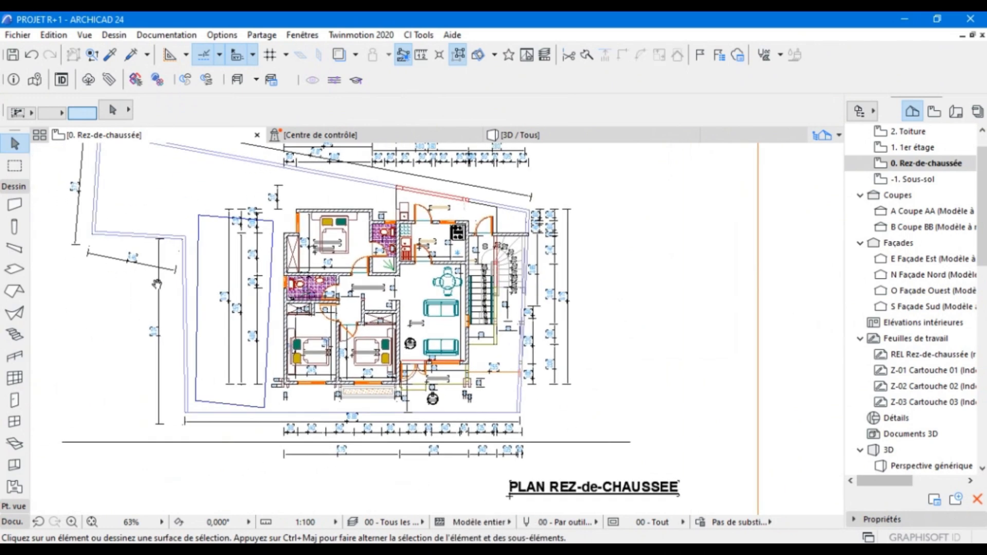
{"action": "left_click", "coordinate": [32, 55]}
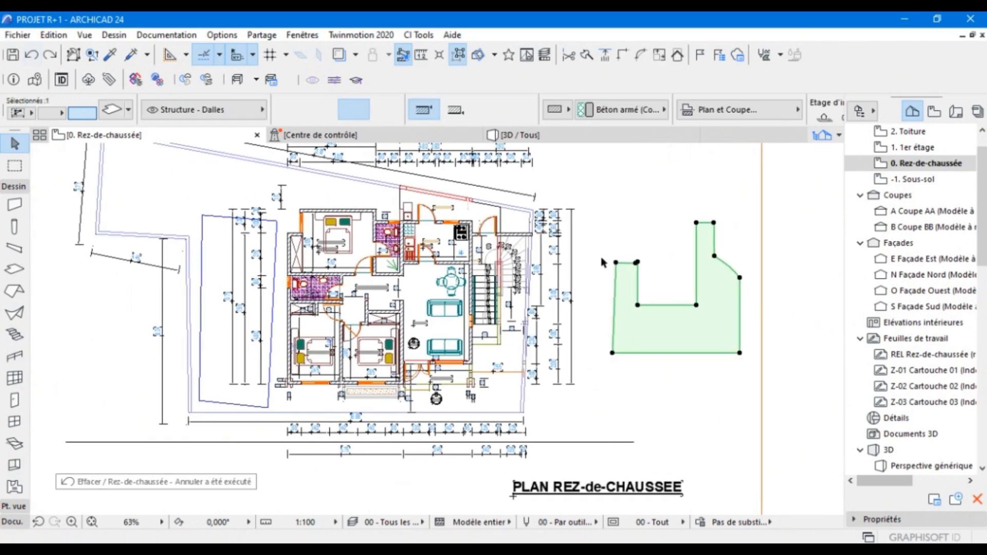
Step: Pick up the sample slab's settings as defaults and set the slab thickness to 8,00
{"action": "key", "text": "Escape"}
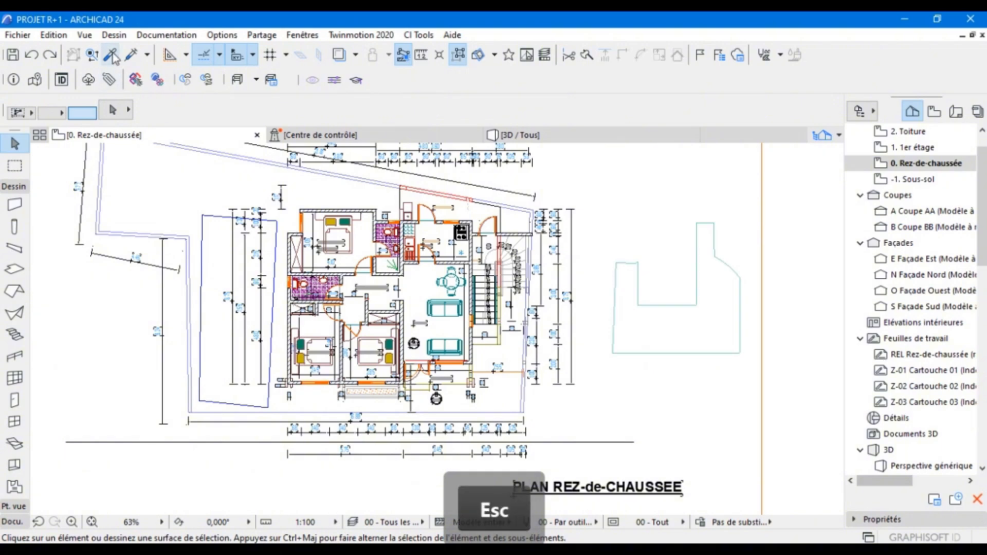
{"action": "left_click", "coordinate": [110, 55]}
{"action": "left_click", "coordinate": [629, 315]}
{"action": "scroll", "coordinate": [296, 378], "scroll_direction": "up", "scroll_amount": 5}
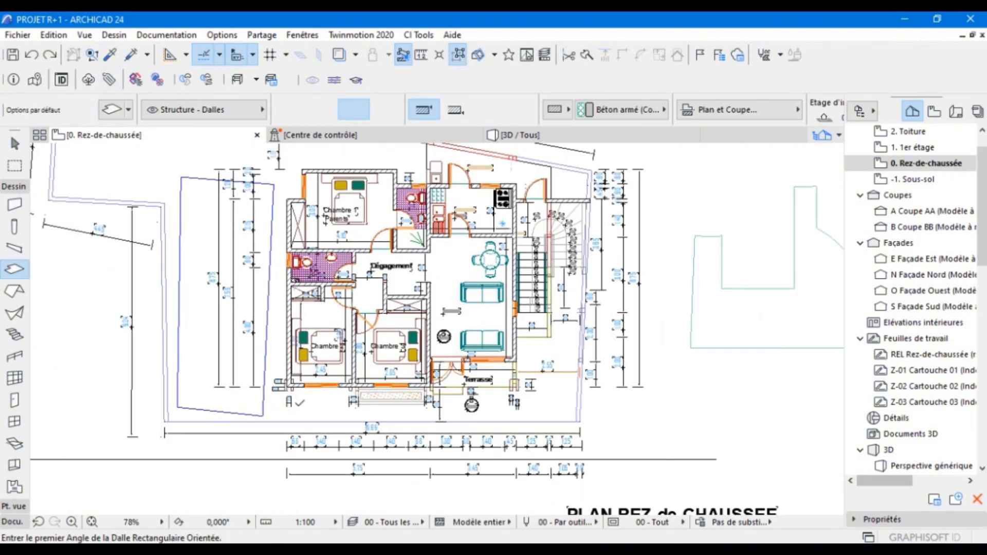
{"action": "scroll", "coordinate": [296, 378], "scroll_direction": "up", "scroll_amount": 4}
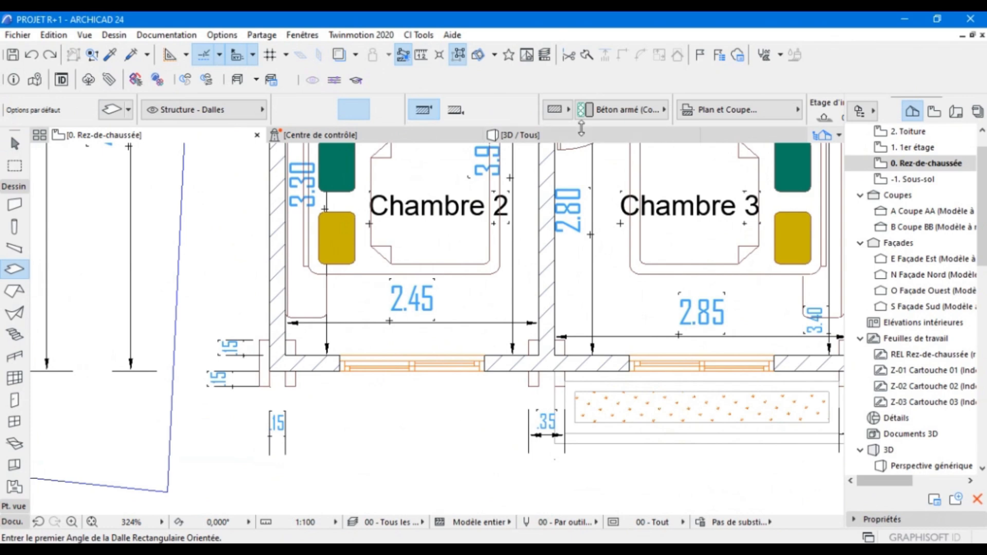
{"action": "scroll", "coordinate": [669, 122], "scroll_direction": "down", "scroll_amount": 5}
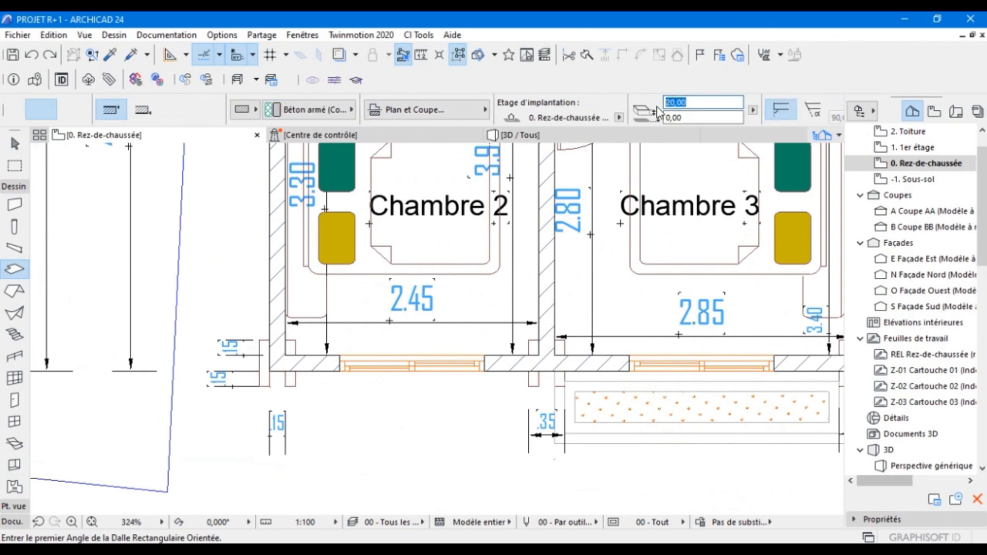
{"action": "type", "text": "8"}
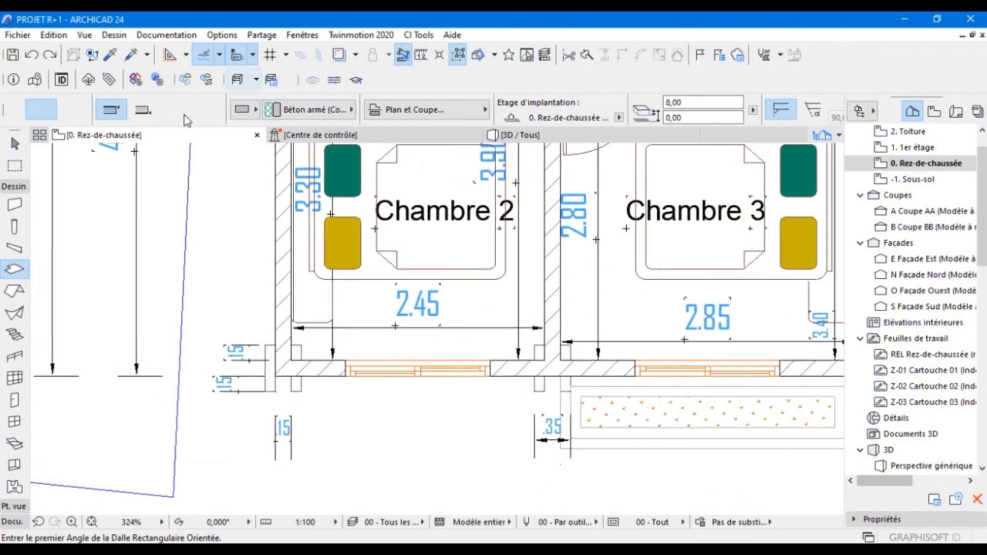
Step: Draw a rectangular slab about 920 by 815 cm from Chambre 2's outer lower corner to the kitchen's outer upper corner
{"action": "scroll", "coordinate": [237, 107], "scroll_direction": "up", "scroll_amount": 3}
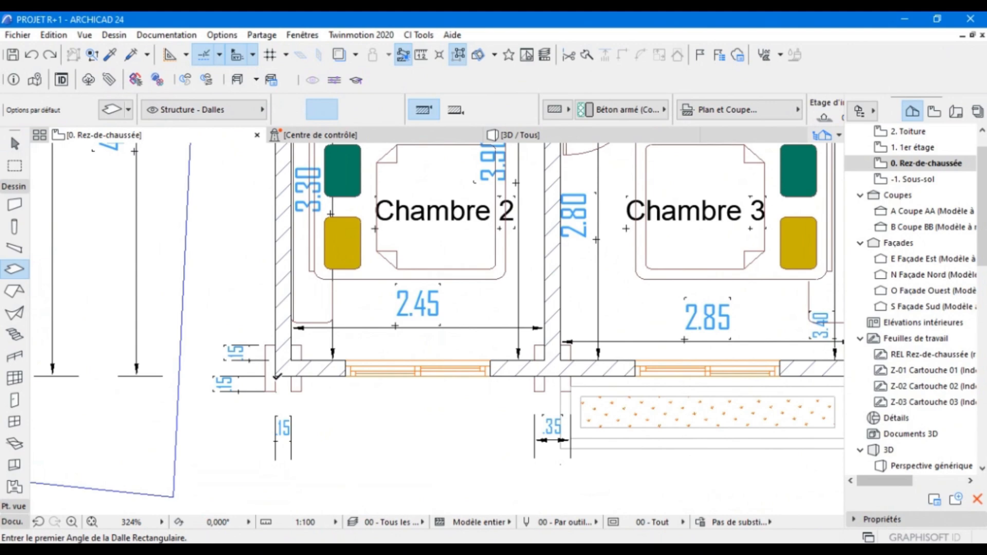
{"action": "scroll", "coordinate": [401, 390], "scroll_direction": "down", "scroll_amount": 5}
{"action": "scroll", "coordinate": [590, 308], "scroll_direction": "up", "scroll_amount": 3}
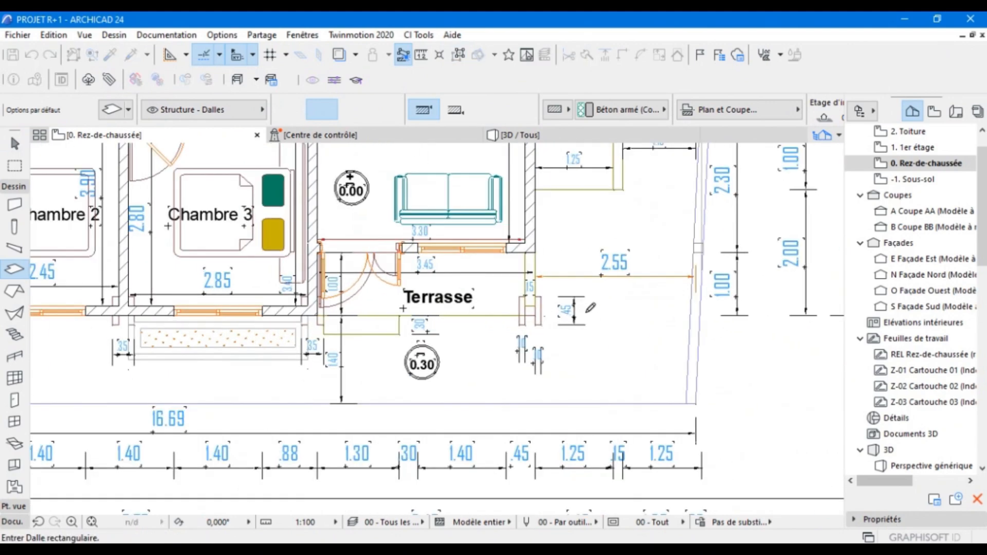
{"action": "scroll", "coordinate": [545, 311], "scroll_direction": "up", "scroll_amount": 1}
{"action": "scroll", "coordinate": [533, 310], "scroll_direction": "up", "scroll_amount": 4}
{"action": "scroll", "coordinate": [520, 262], "scroll_direction": "down", "scroll_amount": 4}
{"action": "middle_click_drag", "start_coordinate": [522, 275], "coordinate": [533, 415]}
{"action": "middle_click_drag", "start_coordinate": [539, 253], "coordinate": [544, 403]}
{"action": "middle_click_drag", "start_coordinate": [577, 277], "coordinate": [581, 351]}
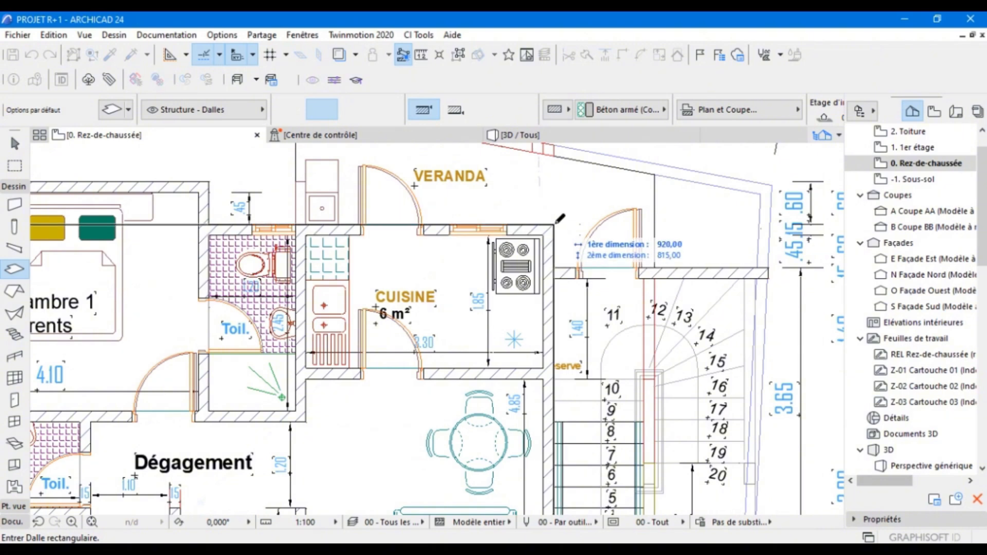
{"action": "left_click", "coordinate": [555, 224]}
Step: Fit the slab's upper-left corner to the stepped wall and offset its upper edge to the outer face of Chambre 1's wall
{"action": "scroll", "coordinate": [411, 267], "scroll_direction": "down", "scroll_amount": 4}
{"action": "scroll", "coordinate": [216, 216], "scroll_direction": "up", "scroll_amount": 6}
{"action": "middle_click_drag", "start_coordinate": [430, 329], "coordinate": [466, 352]}
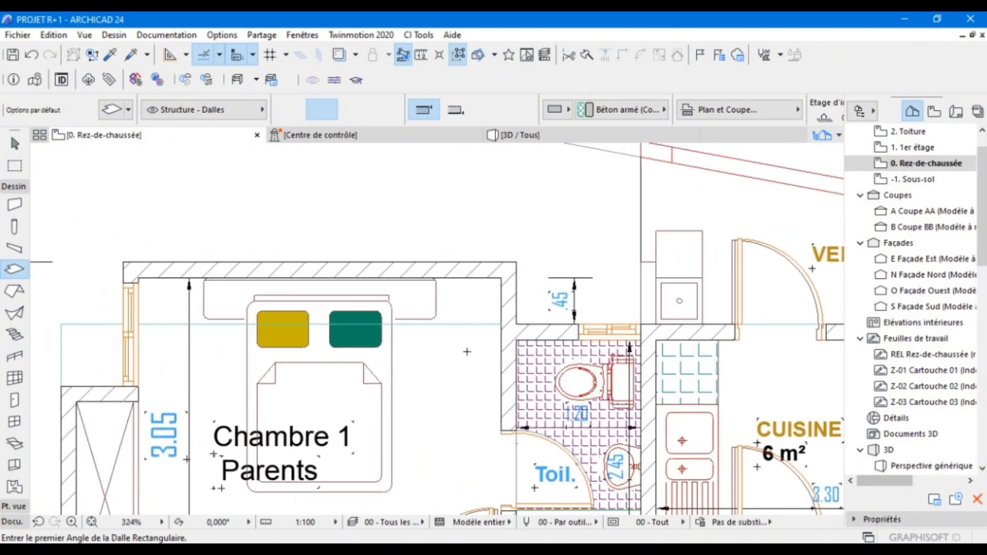
{"action": "key", "text": "Escape"}
{"action": "left_click", "coordinate": [478, 332]}
{"action": "scroll", "coordinate": [281, 344], "scroll_direction": "up", "scroll_amount": 2}
{"action": "left_click", "coordinate": [282, 348]}
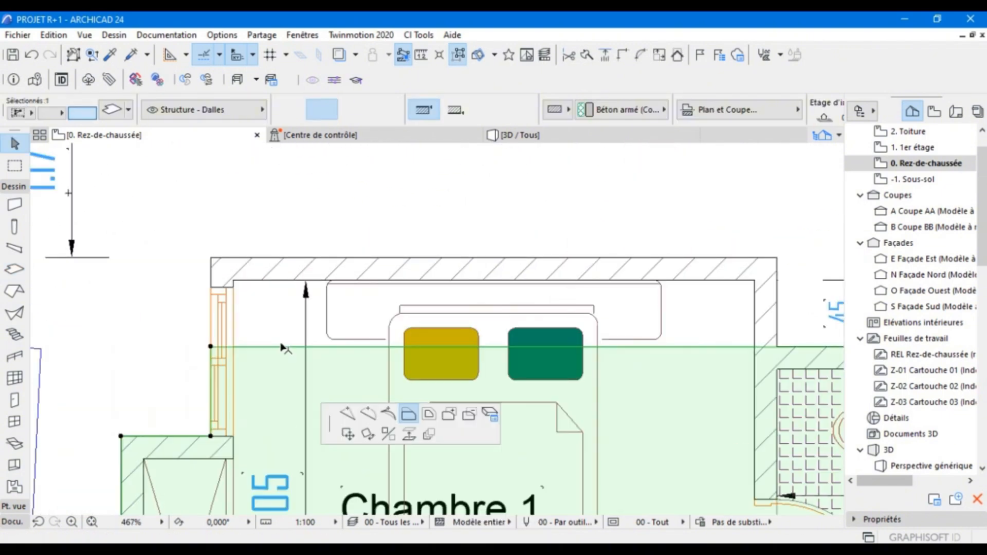
{"action": "left_click", "coordinate": [281, 258]}
{"action": "middle_click_drag", "start_coordinate": [670, 292], "coordinate": [445, 297]}
{"action": "middle_click_drag", "start_coordinate": [639, 323], "coordinate": [555, 321]}
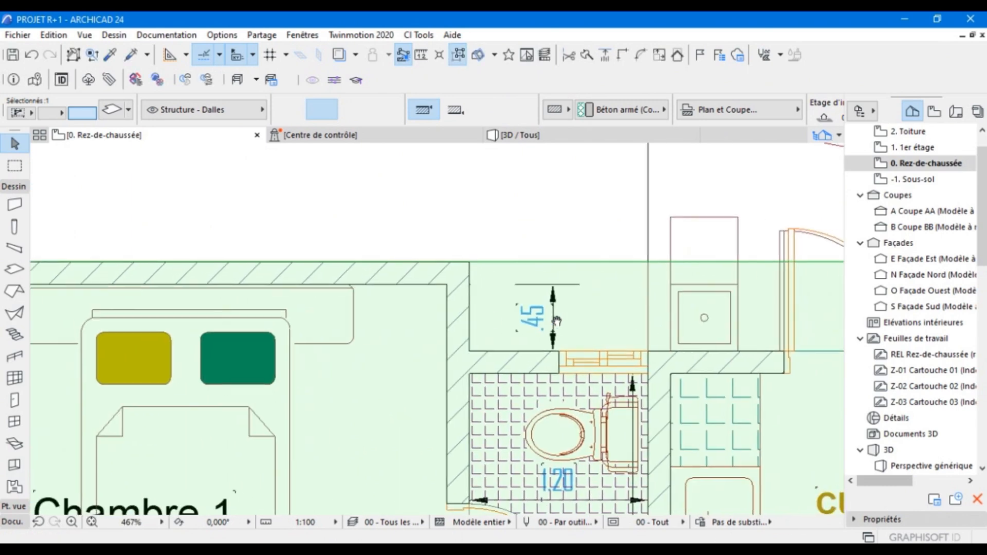
Step: Insert a node at Chambre 1's outer wall corner and offset the remaining upper edge to the toilet and kitchen wall's outer face
{"action": "left_click", "coordinate": [489, 262]}
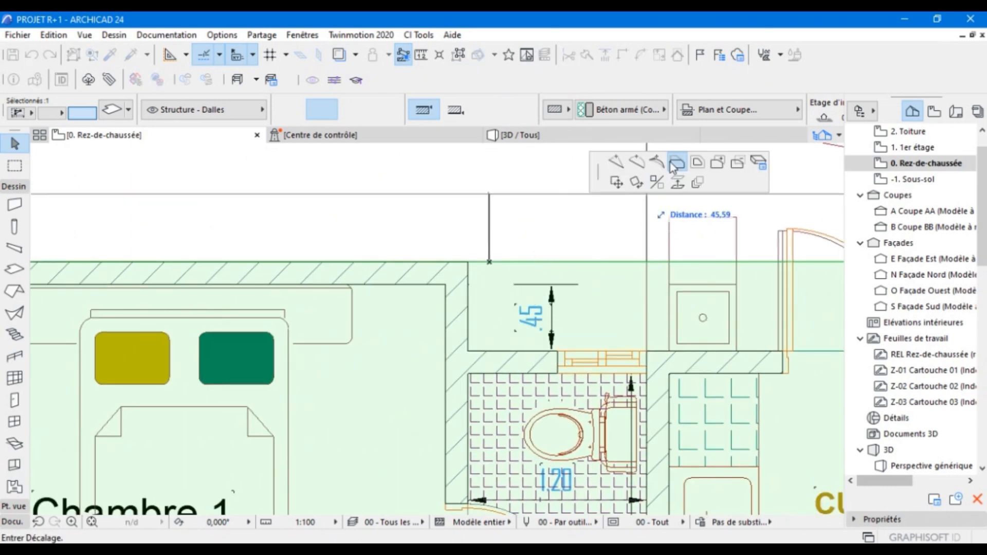
{"action": "left_click", "coordinate": [616, 163]}
{"action": "left_click", "coordinate": [467, 261]}
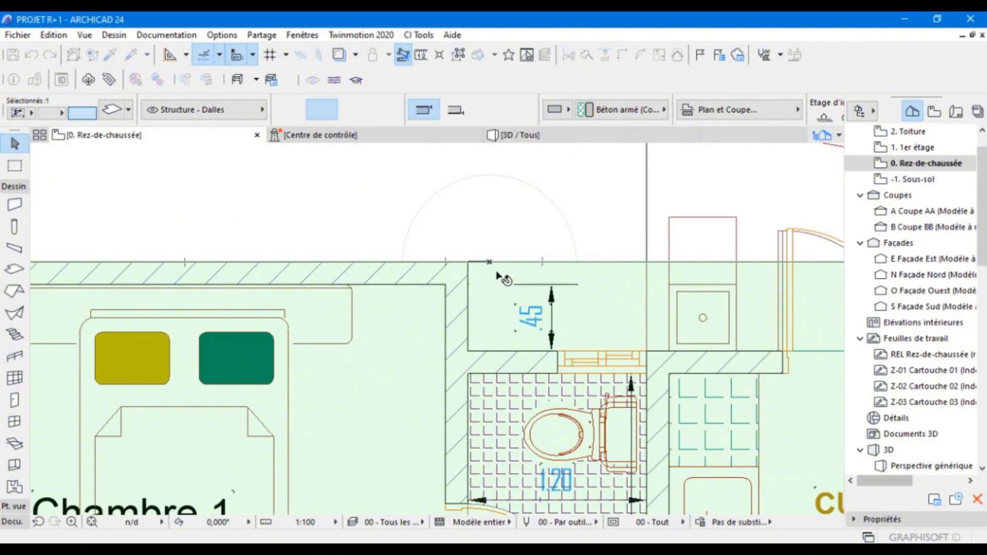
{"action": "left_click", "coordinate": [516, 261]}
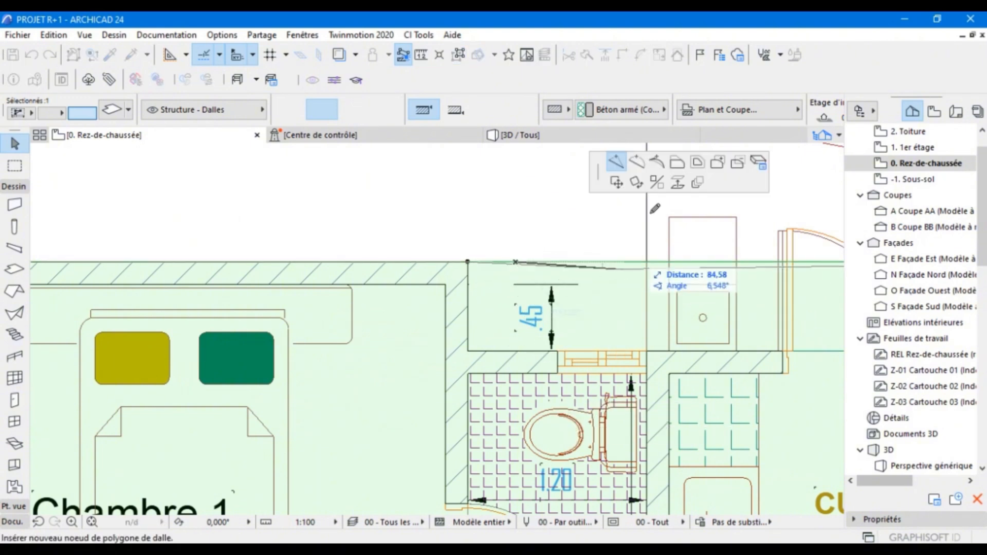
{"action": "left_click", "coordinate": [677, 163]}
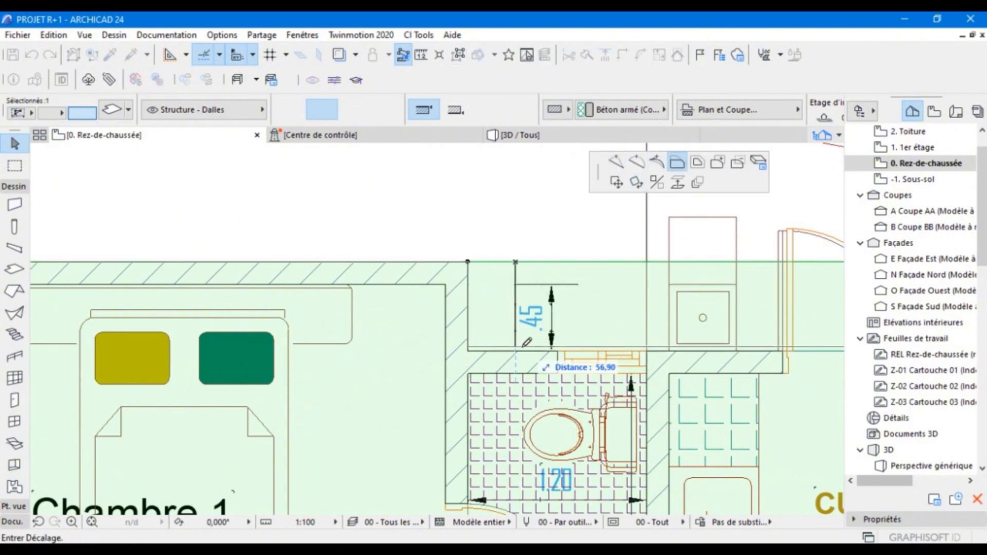
{"action": "left_click", "coordinate": [560, 356]}
{"action": "scroll", "coordinate": [561, 358], "scroll_direction": "down", "scroll_amount": 6}
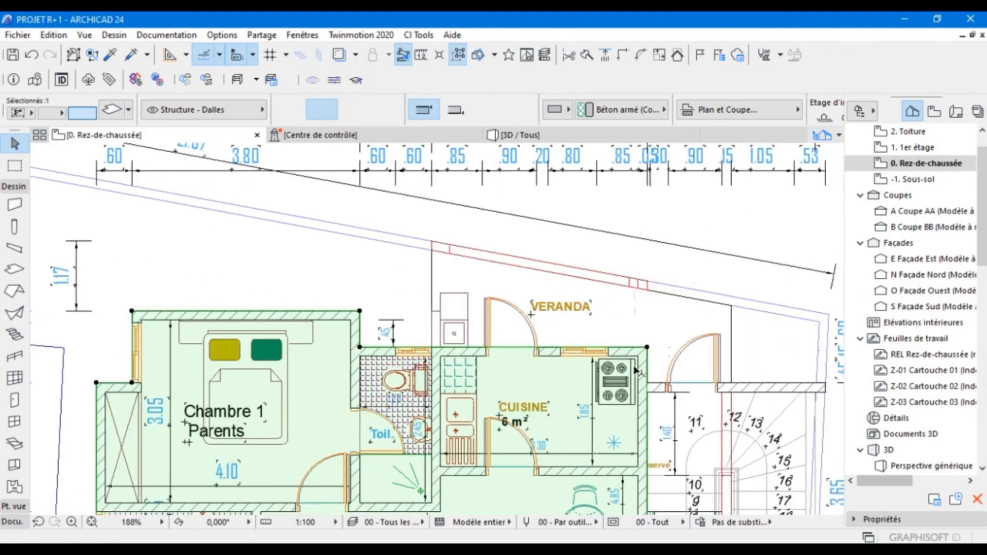
Step: Deselect the finished ground-floor slab, pick up its settings, and open the 1er étage plan
{"action": "middle_click_drag", "start_coordinate": [597, 366], "coordinate": [653, 306]}
{"action": "scroll", "coordinate": [539, 395], "scroll_direction": "up", "scroll_amount": 3}
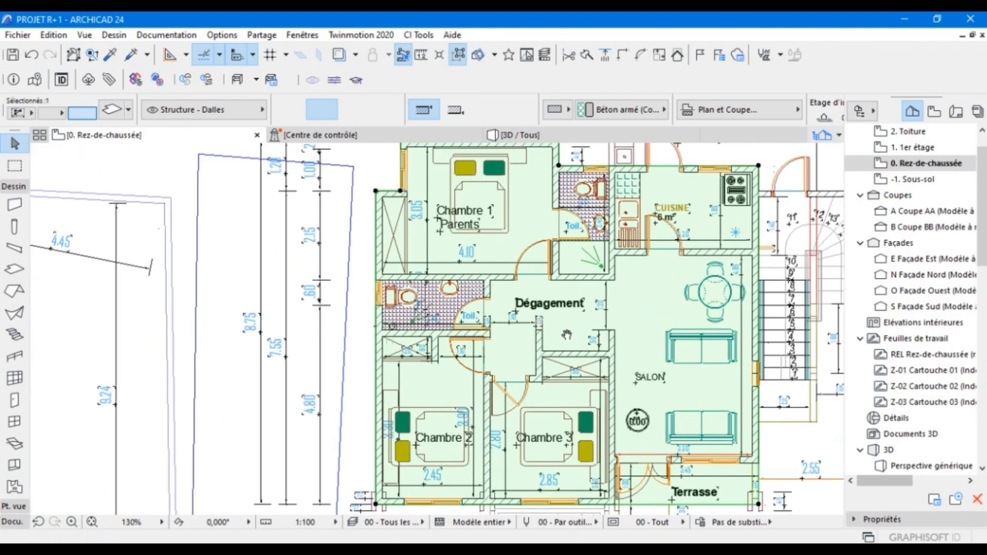
{"action": "middle_click_drag", "start_coordinate": [546, 425], "coordinate": [572, 360]}
{"action": "middle_click_drag", "start_coordinate": [688, 371], "coordinate": [653, 373]}
{"action": "key", "text": "Escape"}
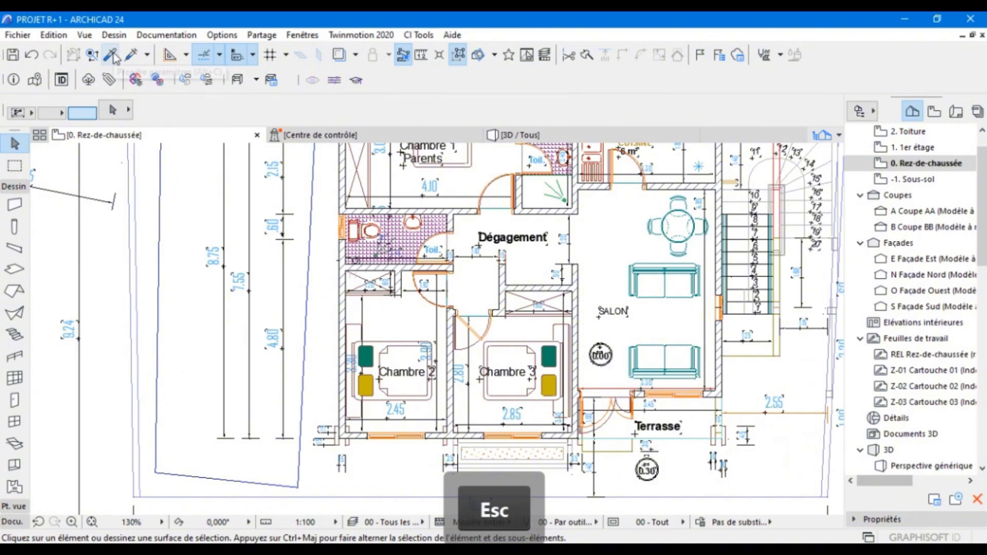
{"action": "left_click", "coordinate": [626, 226], "text": "alt"}
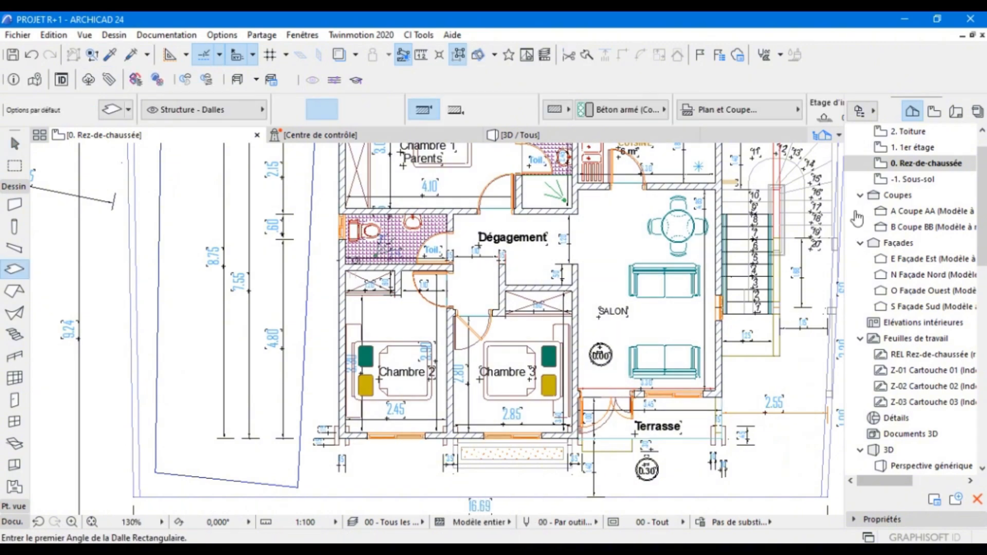
{"action": "double_click", "coordinate": [928, 150]}
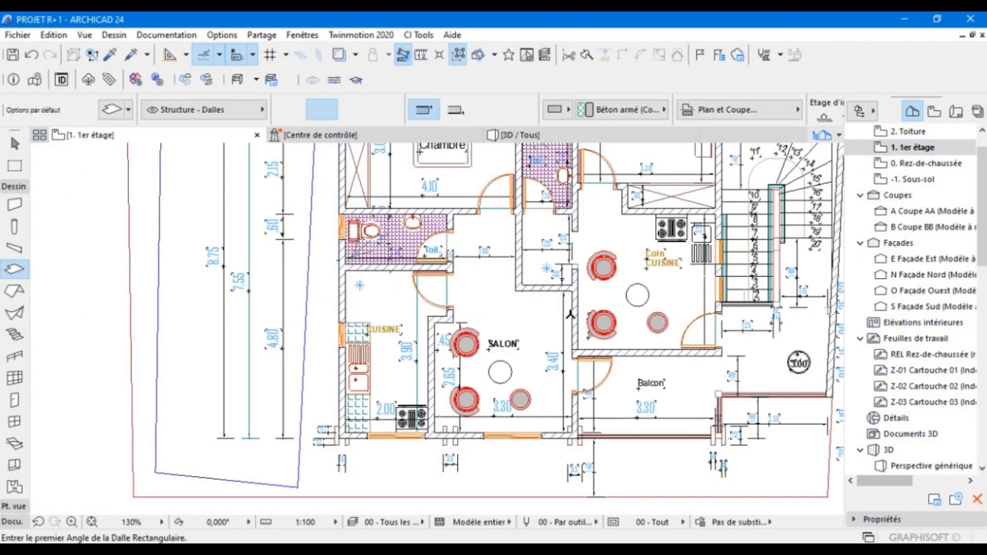
{"action": "middle_click_drag", "start_coordinate": [516, 387], "coordinate": [504, 387]}
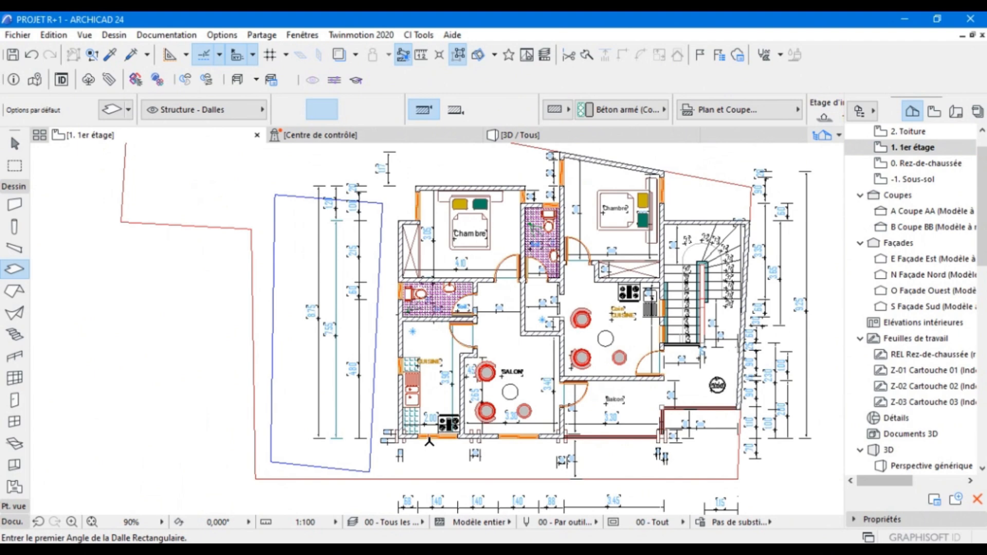
Step: Start a polygonal slab at the kitchen's outer lower corner, tracing the front wall and balcony edges to the end of the stairwell's outer wall
{"action": "scroll", "coordinate": [380, 434], "scroll_direction": "up", "scroll_amount": 6}
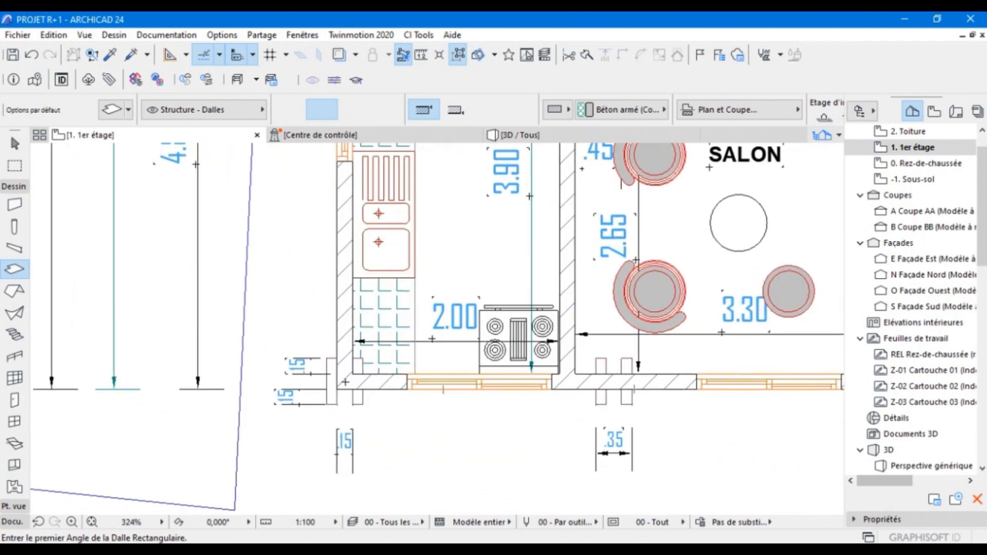
{"action": "left_click", "coordinate": [294, 112]}
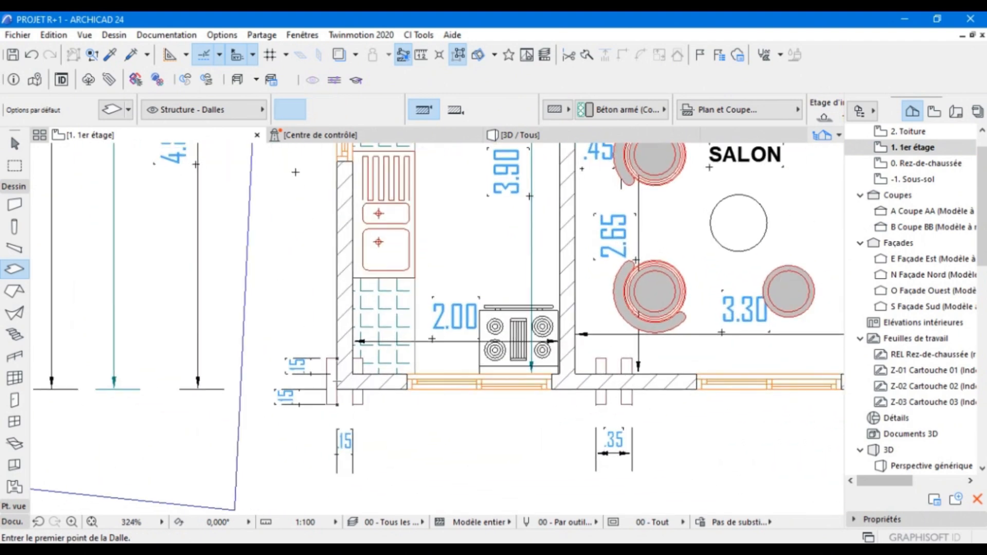
{"action": "left_click", "coordinate": [335, 389]}
{"action": "scroll", "coordinate": [591, 407], "scroll_direction": "down", "scroll_amount": 5}
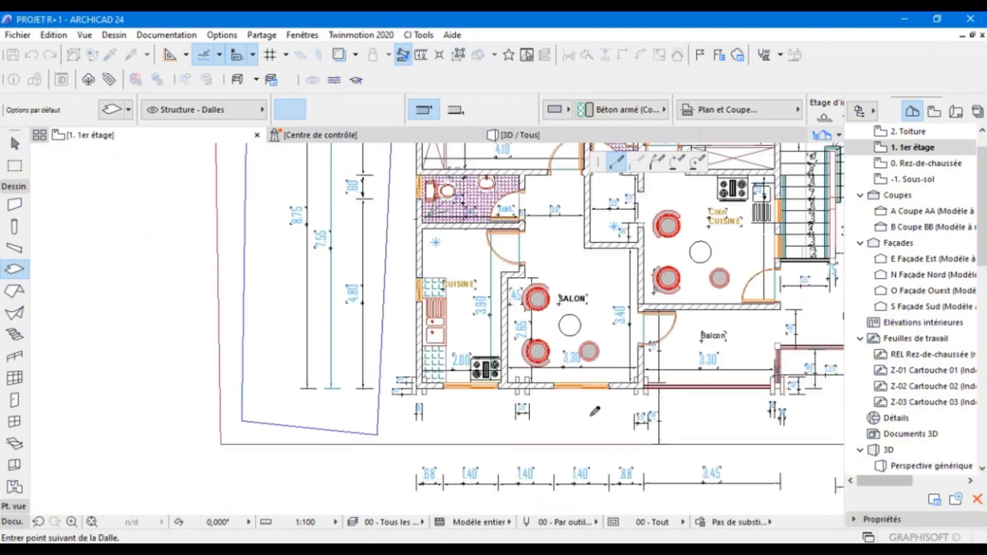
{"action": "scroll", "coordinate": [656, 385], "scroll_direction": "up", "scroll_amount": 8}
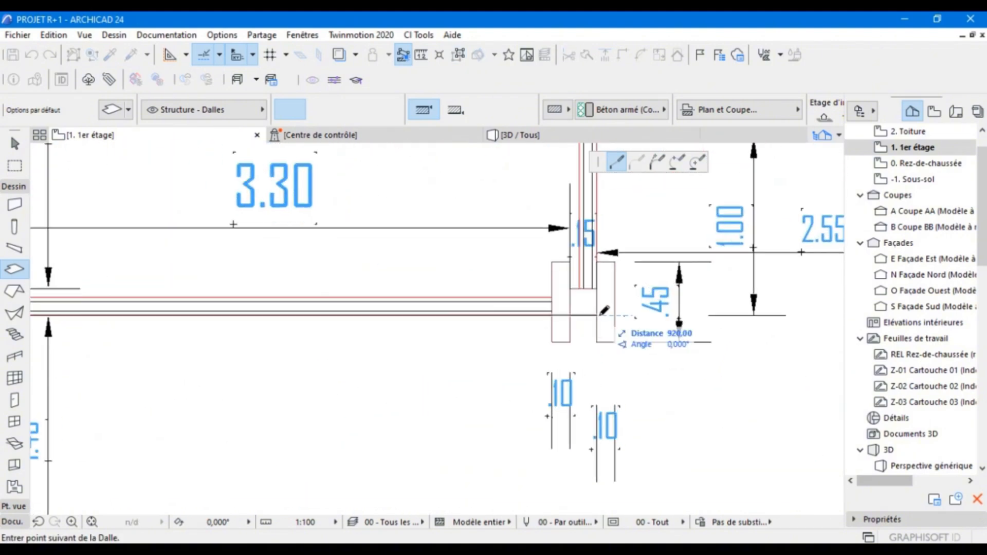
{"action": "scroll", "coordinate": [591, 246], "scroll_direction": "up", "scroll_amount": 3}
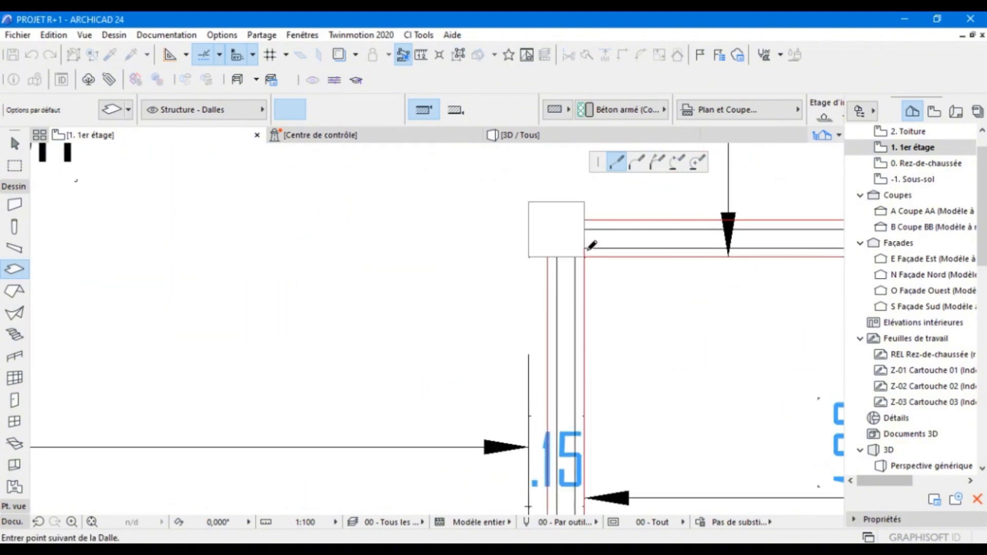
{"action": "left_click", "coordinate": [591, 247]}
{"action": "scroll", "coordinate": [621, 289], "scroll_direction": "down", "scroll_amount": 2}
{"action": "scroll", "coordinate": [666, 280], "scroll_direction": "right", "scroll_amount": 6, "text": "shift"}
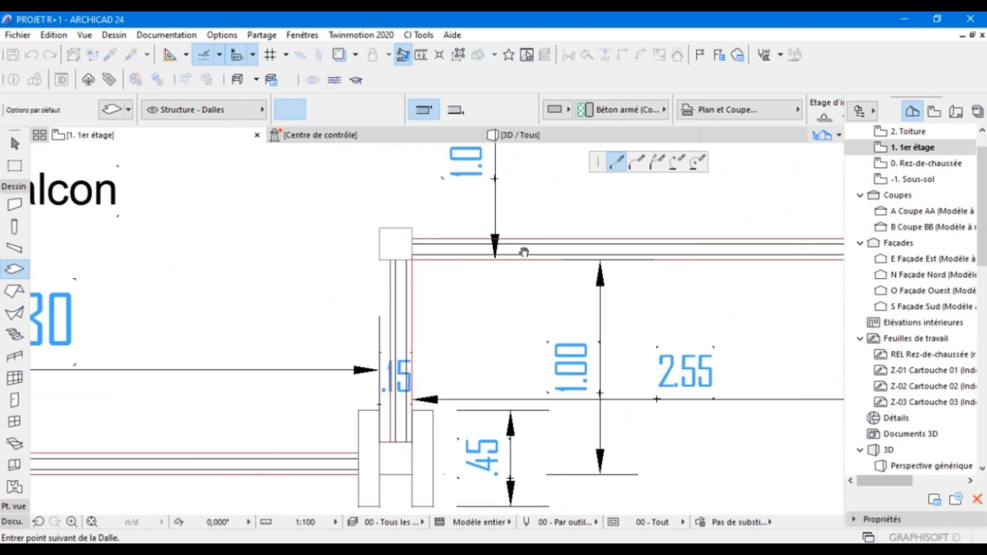
{"action": "middle_click_drag", "start_coordinate": [555, 271], "coordinate": [467, 293]}
{"action": "scroll", "coordinate": [689, 201], "scroll_direction": "up", "scroll_amount": 2}
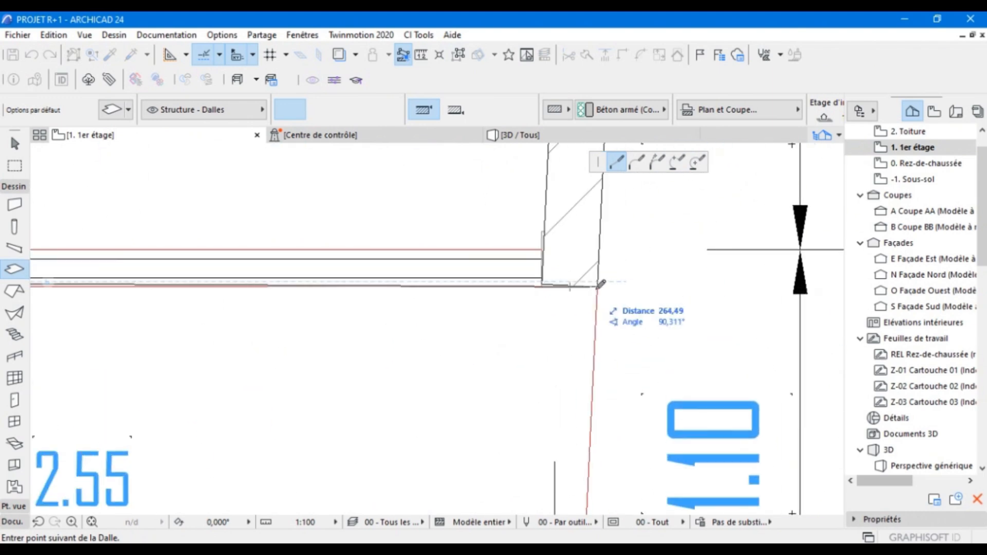
{"action": "left_click", "coordinate": [598, 286]}
Step: Continue the slab outline up the stairwell's outer wall, along its upper wall, and up to the adjacent Chambre's outer corner
{"action": "scroll", "coordinate": [608, 247], "scroll_direction": "down", "scroll_amount": 5}
{"action": "middle_click_drag", "start_coordinate": [610, 155], "coordinate": [599, 412]}
{"action": "middle_click_drag", "start_coordinate": [600, 321], "coordinate": [601, 479]}
{"action": "middle_click_drag", "start_coordinate": [611, 221], "coordinate": [598, 440]}
{"action": "middle_click_drag", "start_coordinate": [610, 238], "coordinate": [610, 288]}
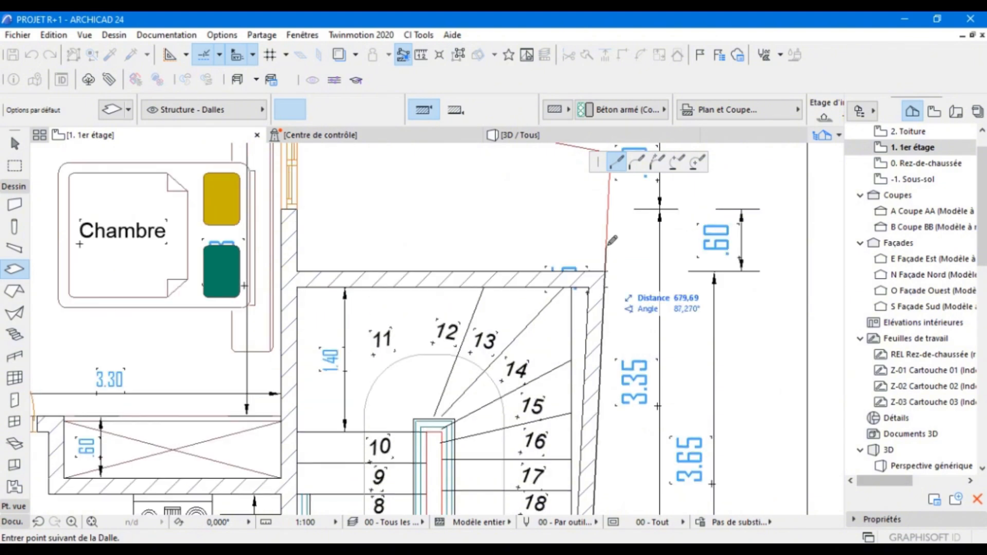
{"action": "left_click", "coordinate": [605, 271]}
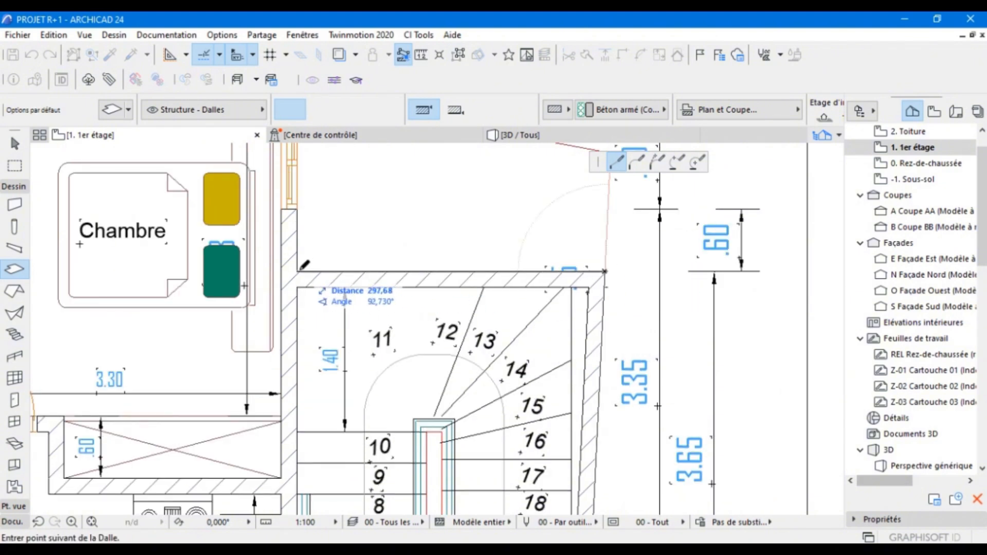
{"action": "left_click", "coordinate": [298, 270]}
{"action": "middle_click_drag", "start_coordinate": [328, 237], "coordinate": [367, 354]}
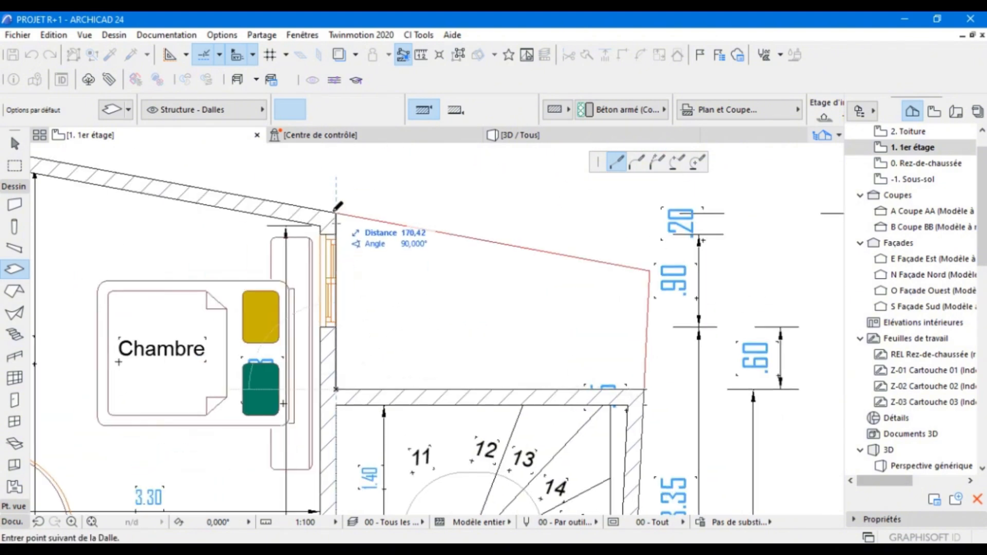
{"action": "left_click", "coordinate": [336, 214]}
Step: Trace the slab along the right-hand Chambre's sloping outer wall, down its side wall, and across to the toilet's outer corner
{"action": "scroll", "coordinate": [351, 240], "scroll_direction": "down", "scroll_amount": 1}
{"action": "middle_click_drag", "start_coordinate": [350, 240], "coordinate": [503, 290]}
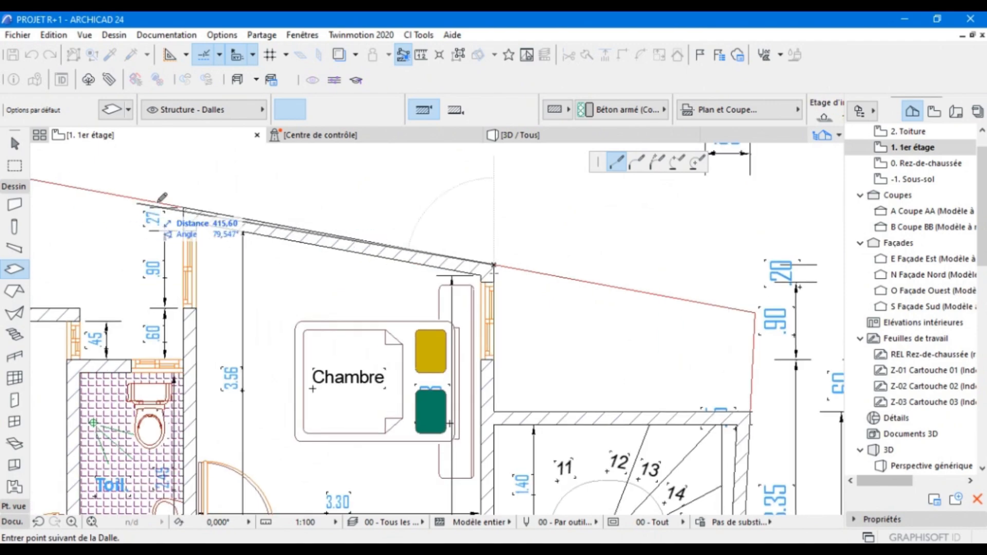
{"action": "scroll", "coordinate": [154, 202], "scroll_direction": "up", "scroll_amount": 3}
{"action": "left_click", "coordinate": [196, 211]}
{"action": "scroll", "coordinate": [192, 378], "scroll_direction": "down", "scroll_amount": 3}
{"action": "middle_click_drag", "start_coordinate": [193, 378], "coordinate": [201, 315]}
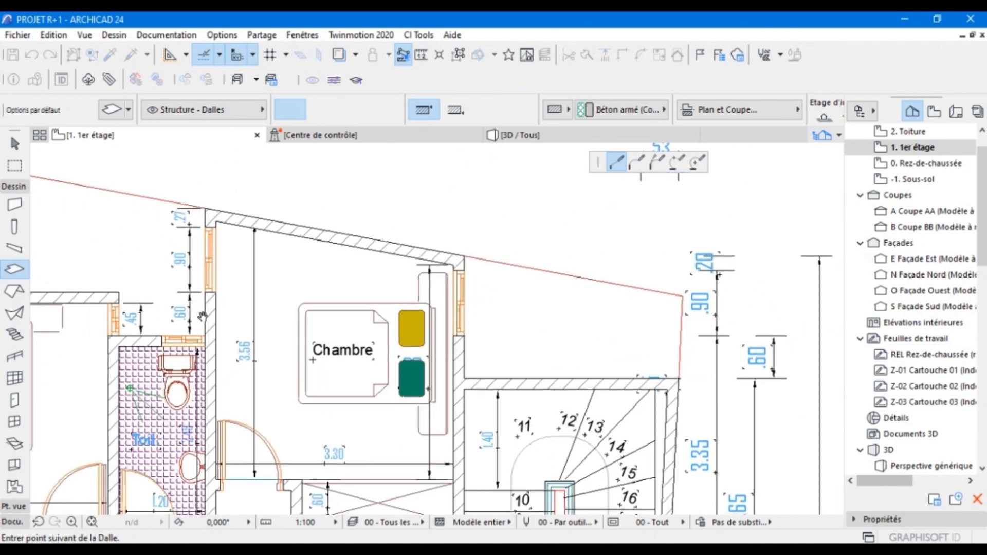
{"action": "scroll", "coordinate": [213, 337], "scroll_direction": "up", "scroll_amount": 3}
{"action": "left_click", "coordinate": [196, 340]}
{"action": "middle_click_drag", "start_coordinate": [45, 337], "coordinate": [187, 313]}
{"action": "scroll", "coordinate": [154, 311], "scroll_direction": "up", "scroll_amount": 1}
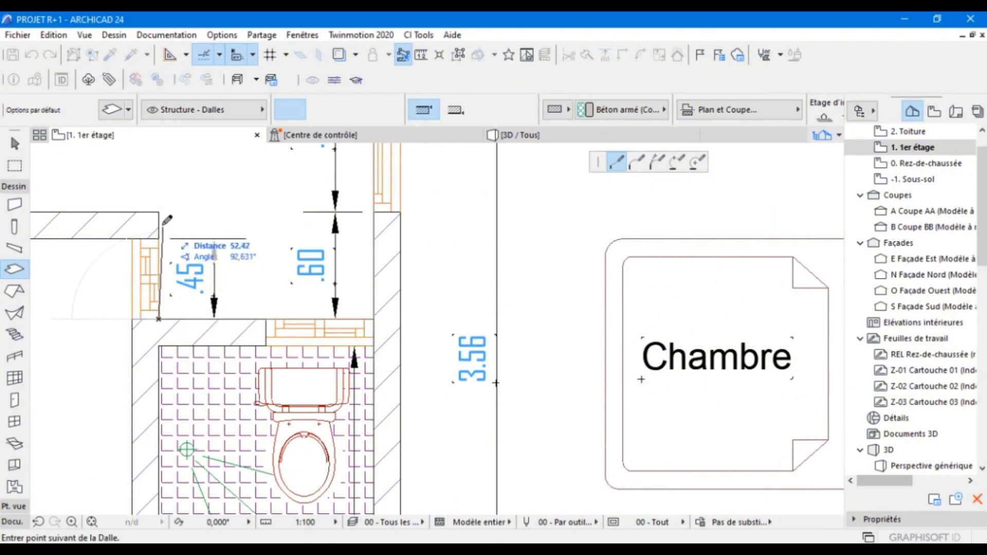
Step: Trace the slab outline around the 4.10 m wide Chambre's upper wall and recessed window to the closet's outer corner
{"action": "left_click", "coordinate": [158, 212]}
{"action": "scroll", "coordinate": [162, 268], "scroll_direction": "down", "scroll_amount": 3}
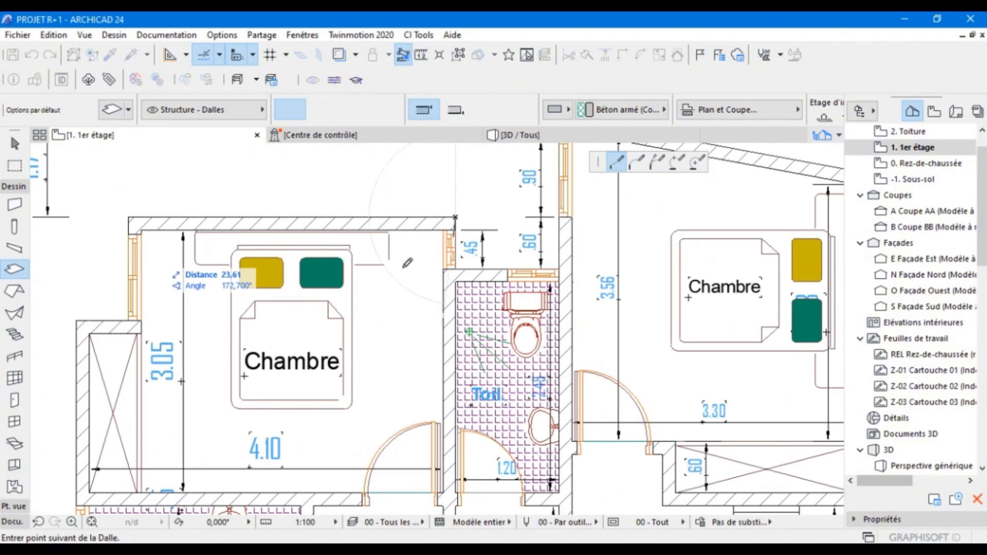
{"action": "left_click", "coordinate": [129, 217]}
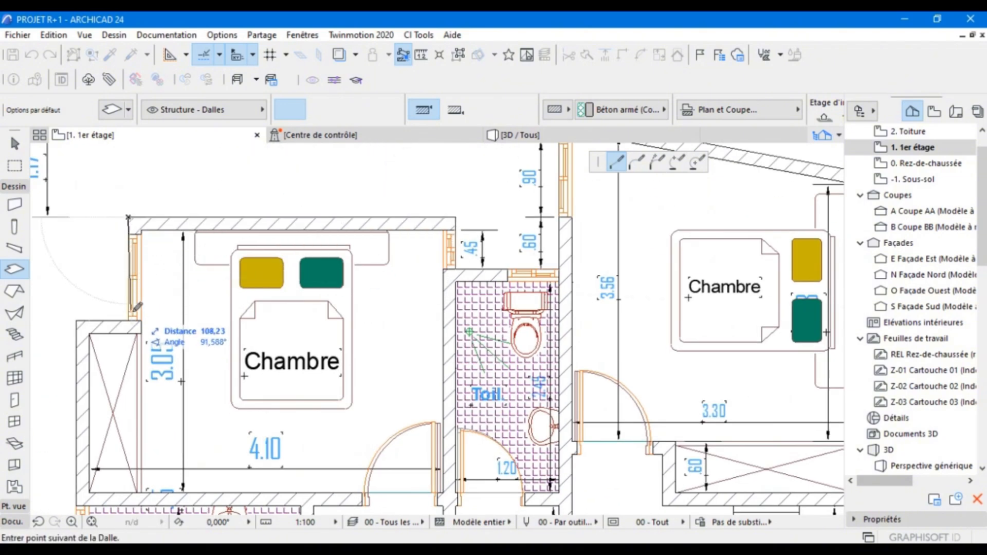
{"action": "left_click", "coordinate": [129, 319]}
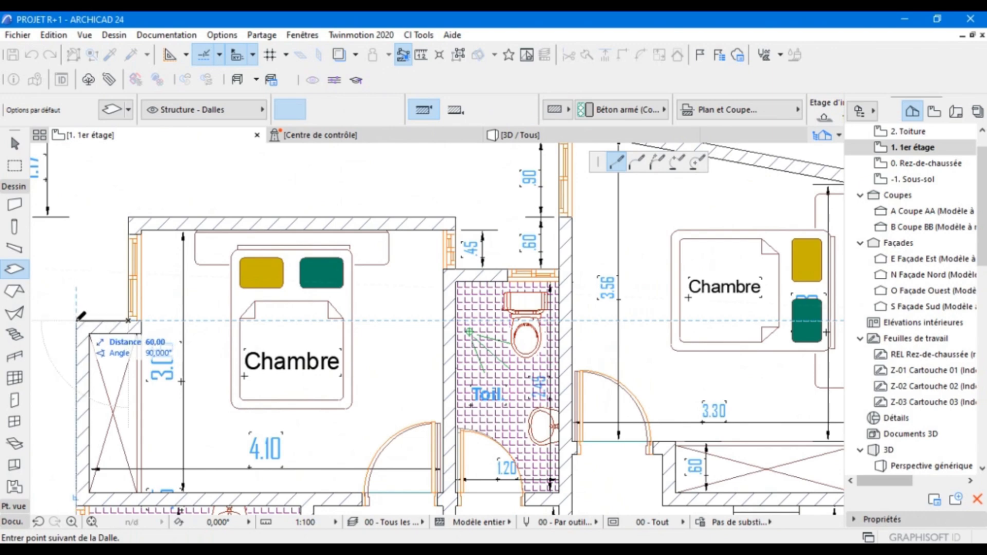
{"action": "left_click", "coordinate": [77, 329]}
Step: Run the slab edge down the long outer side wall and close the outline at the kitchen's outer lower corner
{"action": "scroll", "coordinate": [87, 427], "scroll_direction": "down", "scroll_amount": 5}
{"action": "middle_click_drag", "start_coordinate": [77, 463], "coordinate": [174, 308]}
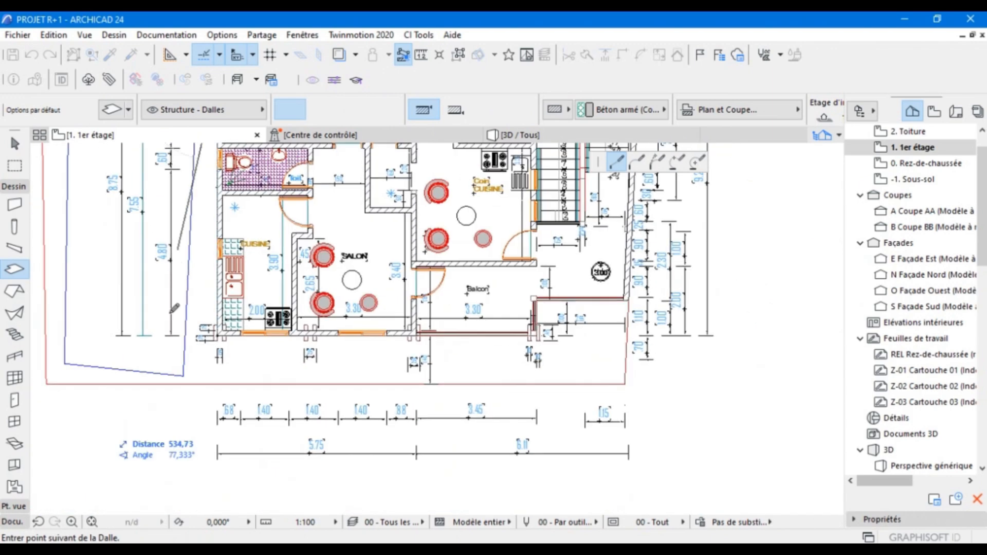
{"action": "scroll", "coordinate": [210, 335], "scroll_direction": "up", "scroll_amount": 3}
{"action": "scroll", "coordinate": [222, 330], "scroll_direction": "up", "scroll_amount": 2}
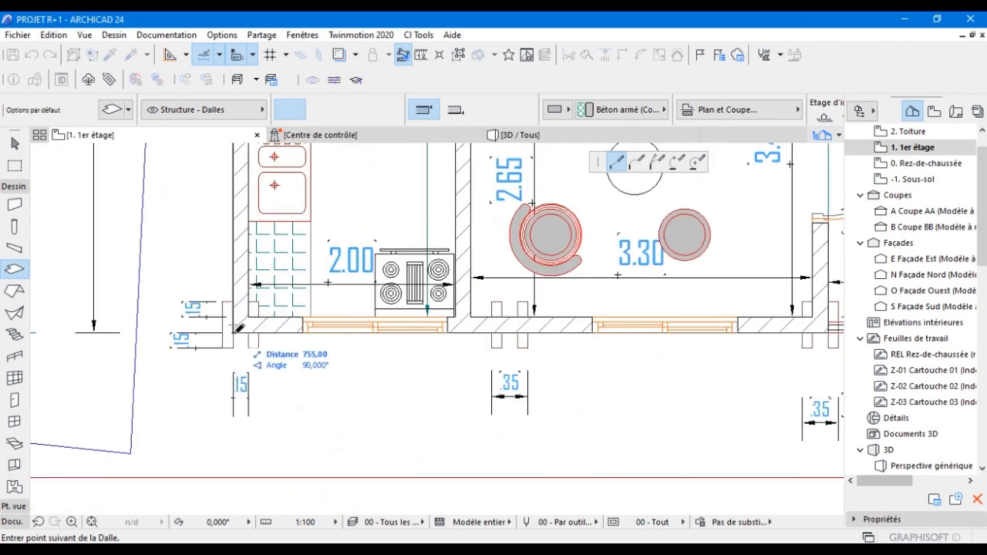
{"action": "left_click", "coordinate": [234, 333]}
Step: Select the new first-floor slab, offset its edge by the 2.55 m balcony railing to the railing's outer line, and deselect it
{"action": "scroll", "coordinate": [417, 329], "scroll_direction": "down", "scroll_amount": 3}
{"action": "middle_click_drag", "start_coordinate": [418, 329], "coordinate": [155, 288]}
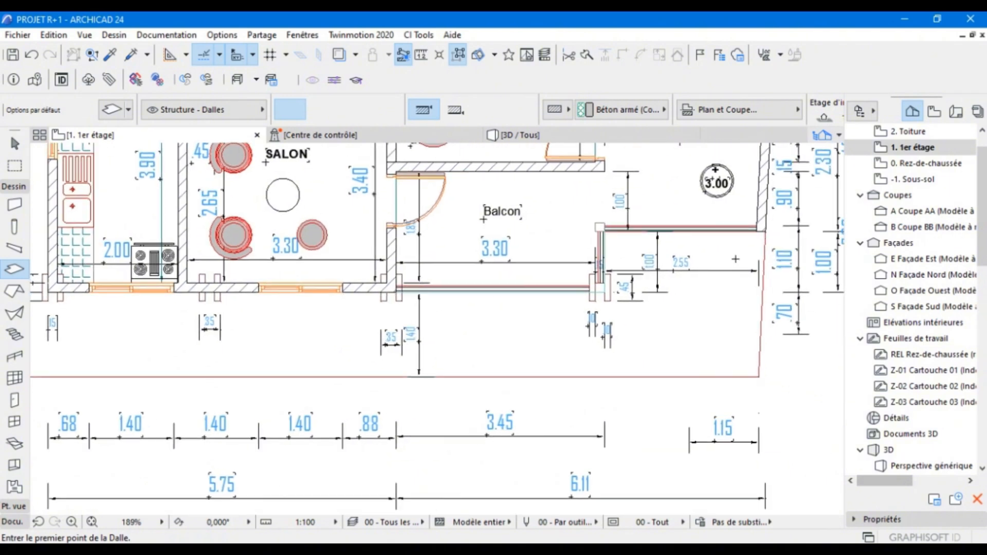
{"action": "scroll", "coordinate": [735, 258], "scroll_direction": "up", "scroll_amount": 6}
{"action": "key", "text": "Escape"}
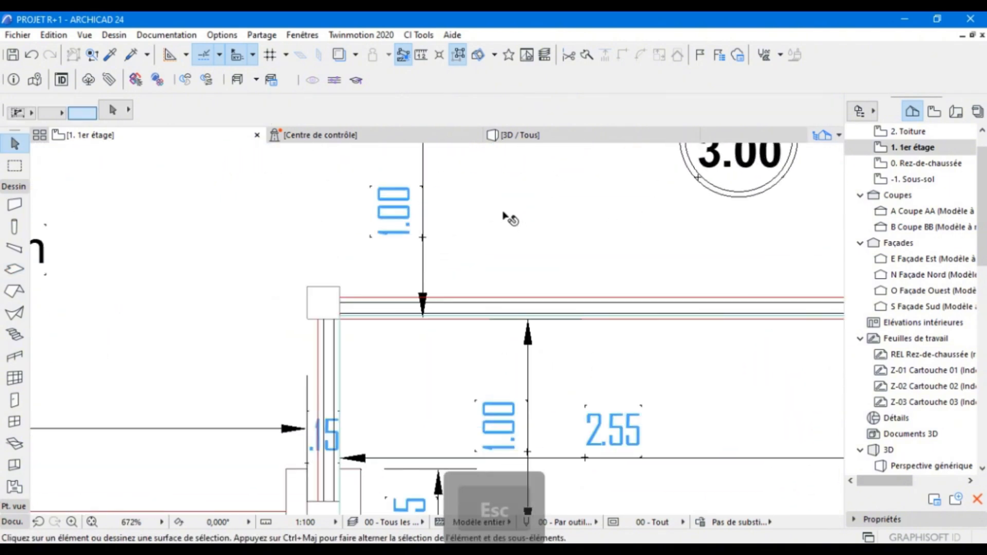
{"action": "left_click", "coordinate": [505, 215]}
{"action": "scroll", "coordinate": [370, 326], "scroll_direction": "up", "scroll_amount": 10}
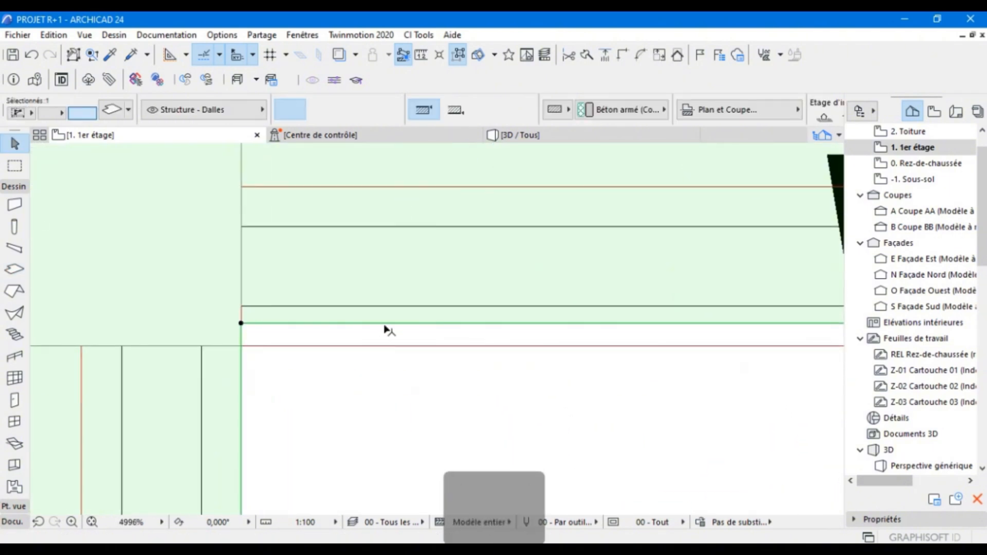
{"action": "left_click", "coordinate": [385, 323]}
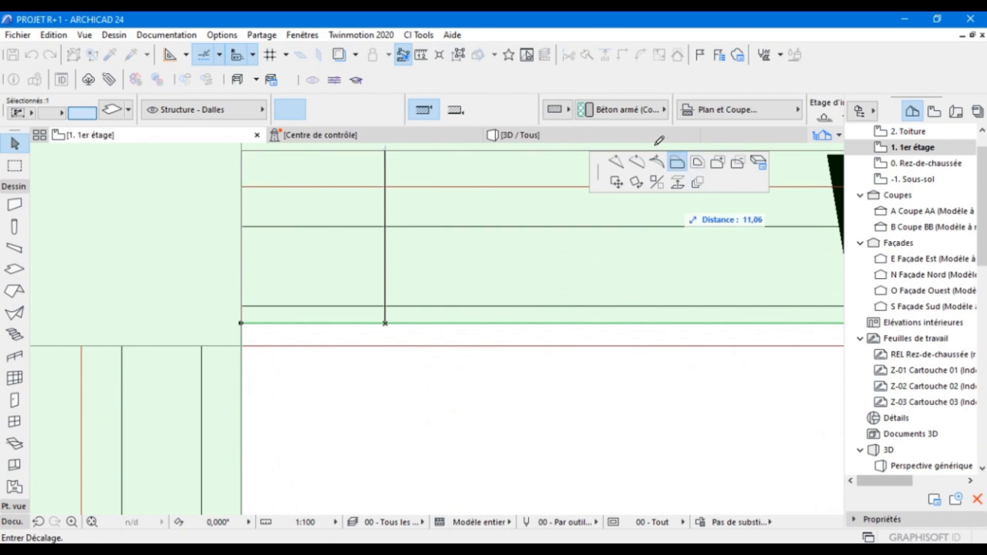
{"action": "left_click", "coordinate": [385, 345]}
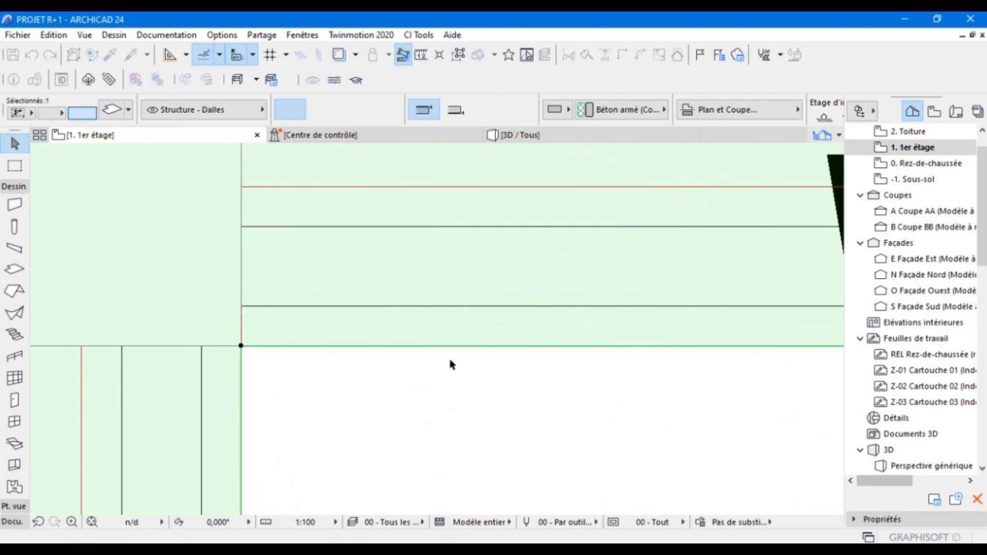
{"action": "scroll", "coordinate": [452, 368], "scroll_direction": "down", "scroll_amount": 10}
{"action": "middle_click_drag", "start_coordinate": [453, 371], "coordinate": [441, 323]}
{"action": "key", "text": "Escape"}
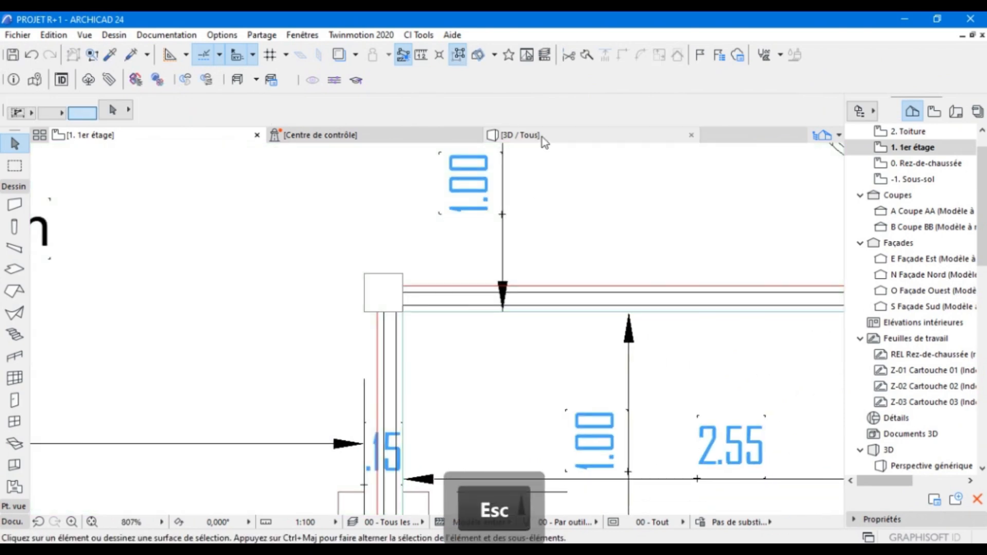
Step: Open the 3D view and examine the ground-floor and first-floor slabs against the walls and balcony
{"action": "left_click", "coordinate": [541, 137]}
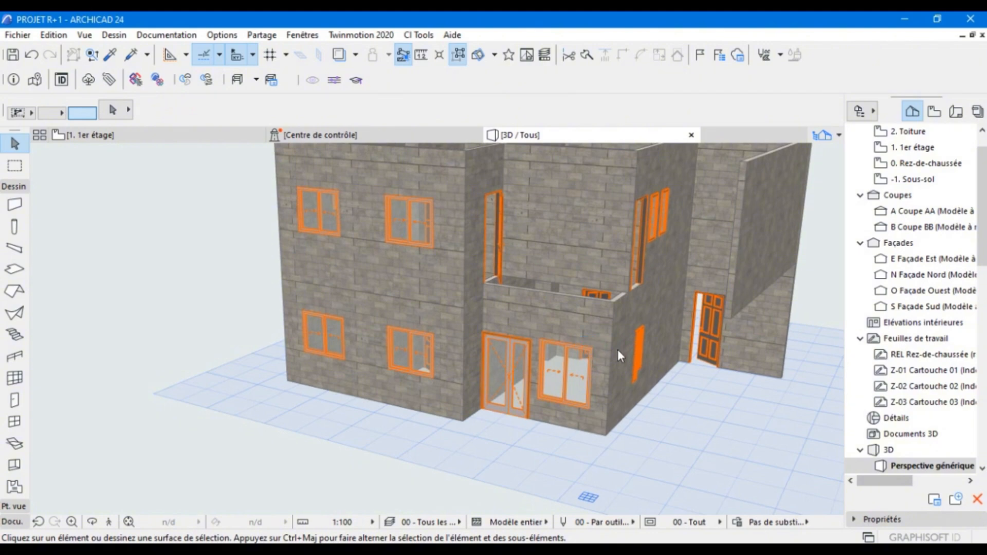
{"action": "scroll", "coordinate": [593, 367], "scroll_direction": "down", "scroll_amount": 2}
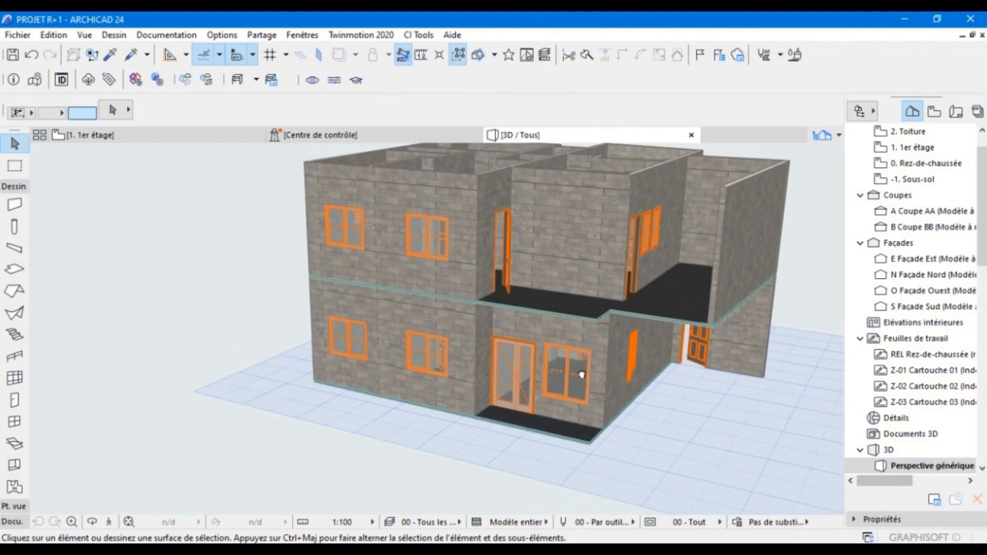
{"action": "middle_click_drag", "start_coordinate": [581, 371], "coordinate": [546, 449]}
{"action": "middle_click_drag", "start_coordinate": [513, 416], "coordinate": [491, 437], "text": "shift"}
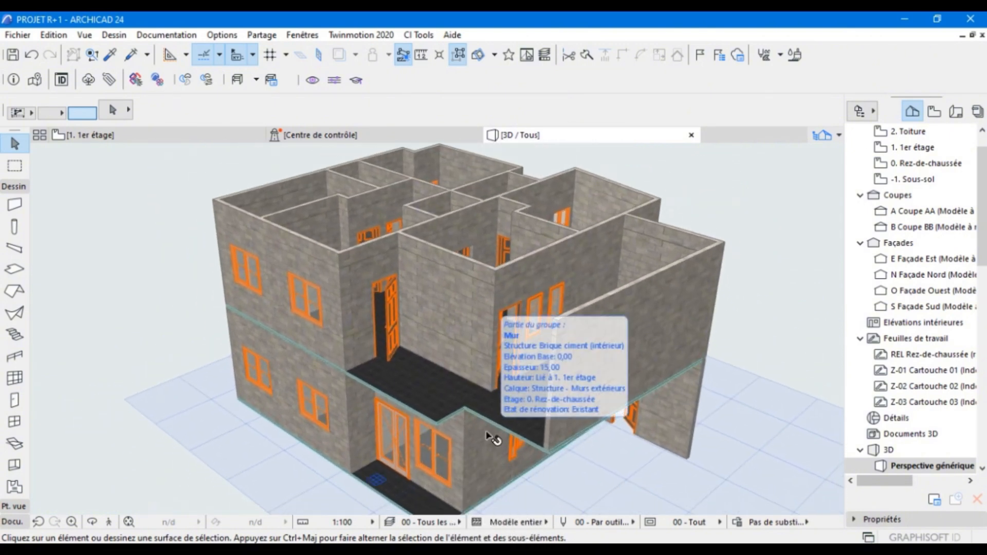